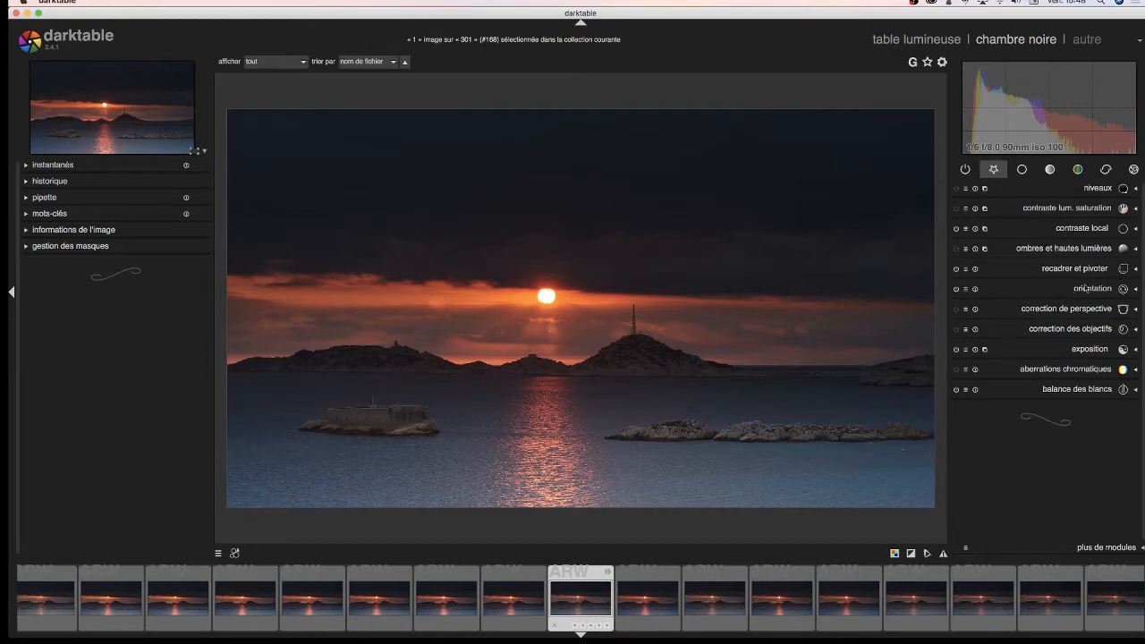
click(1022, 169)
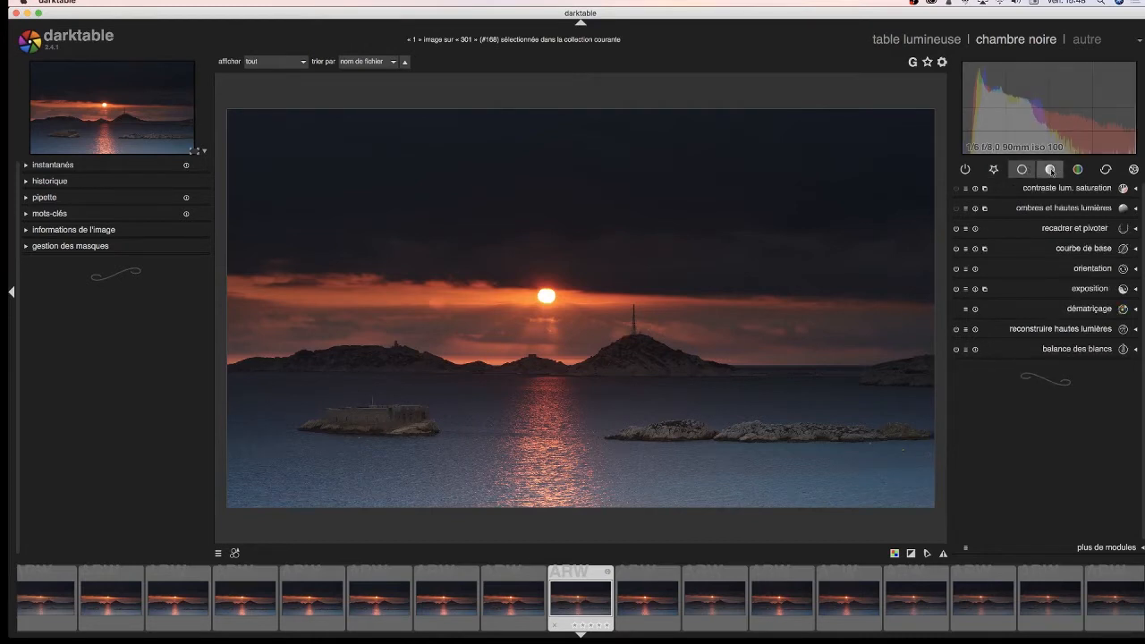
click(1050, 170)
click(1080, 171)
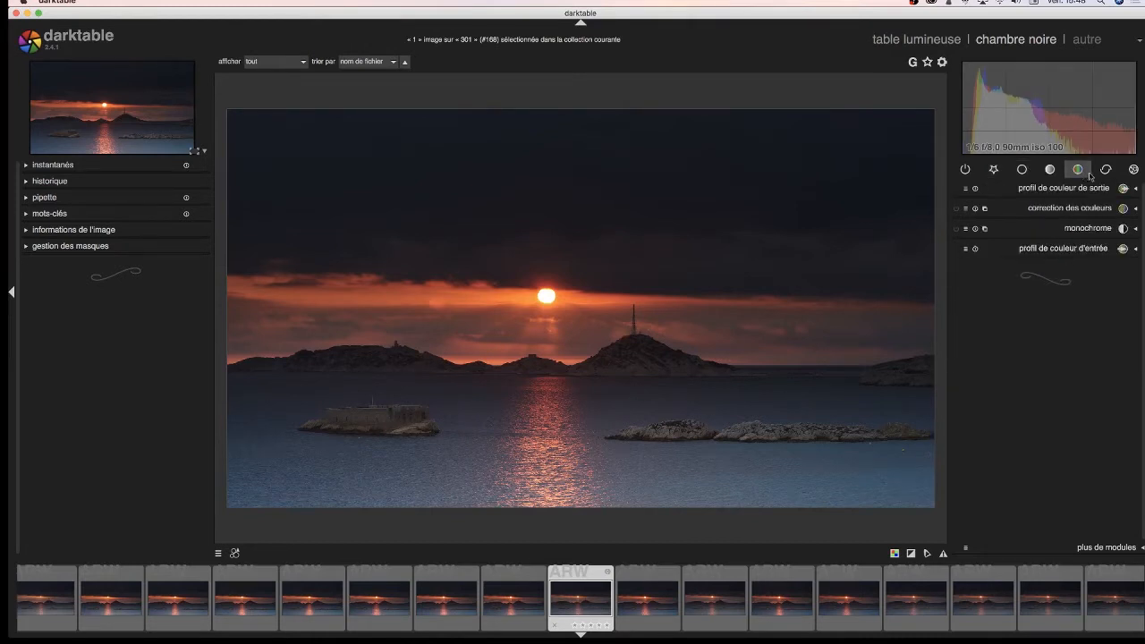
click(993, 169)
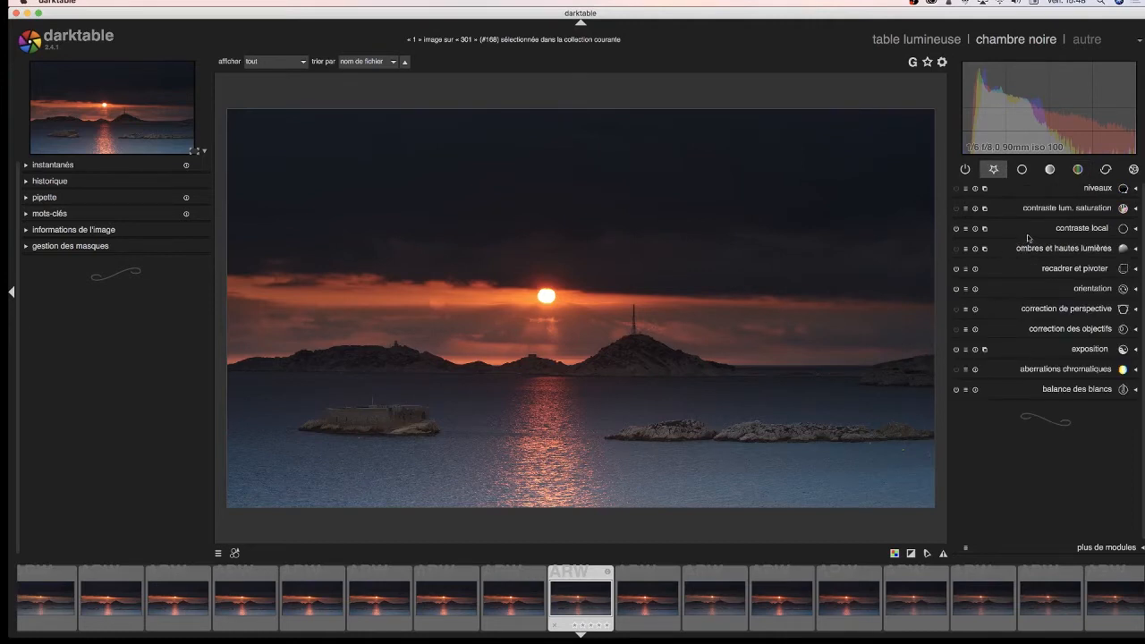
Step: Raise the detail of the local contrast module (contraste local) to 170%, keeping the bilateral grid mode
click(1137, 233)
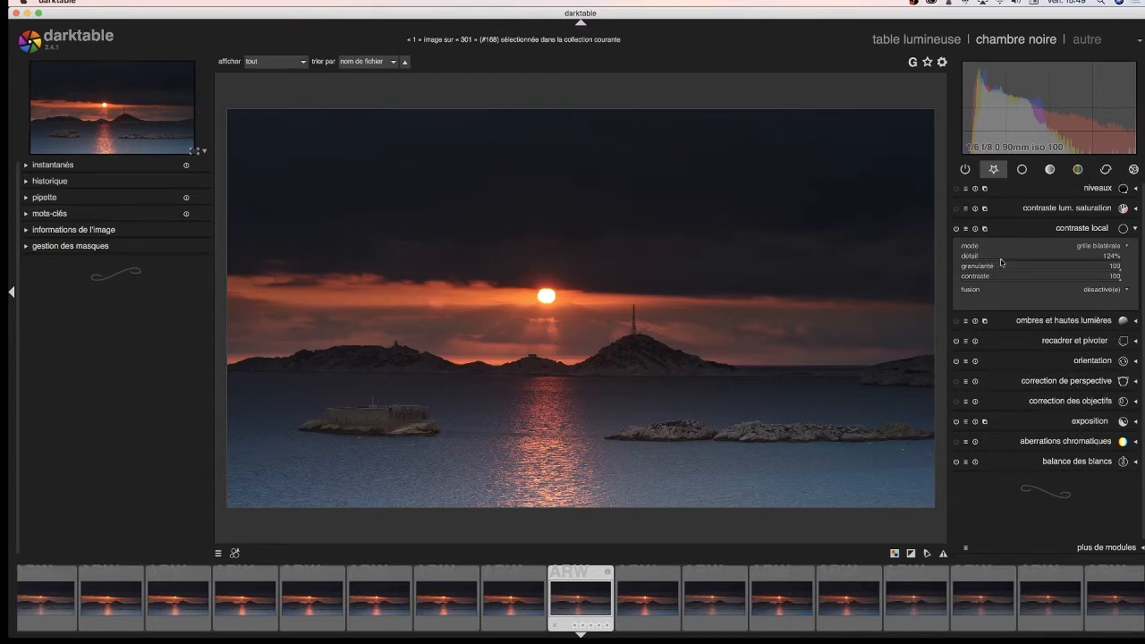
drag(1000, 262, 1016, 262)
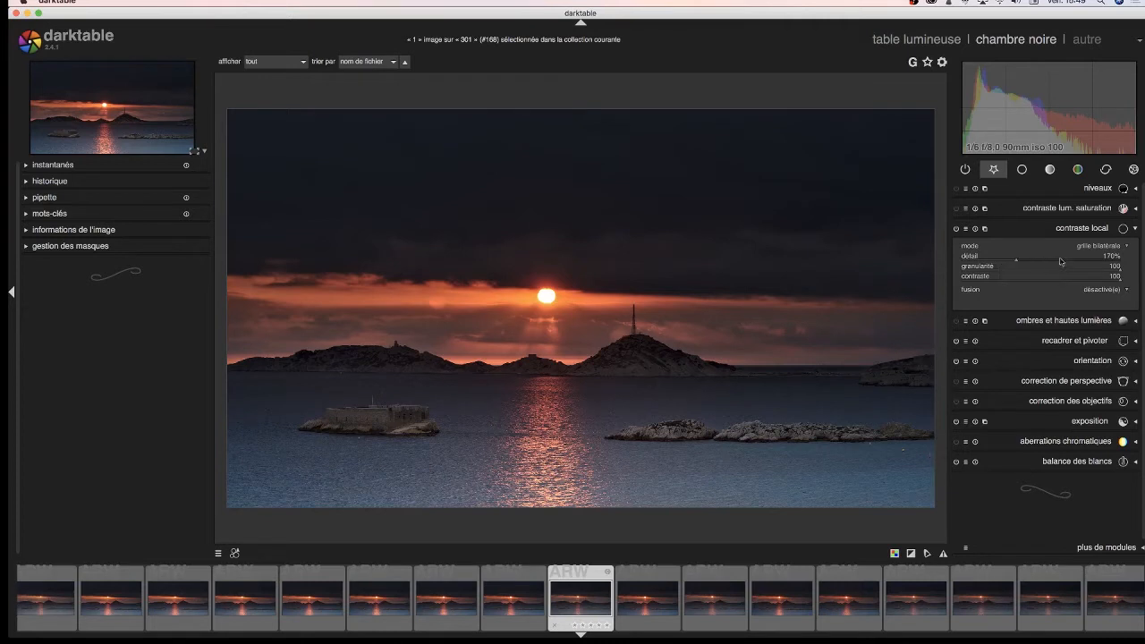
click(1136, 229)
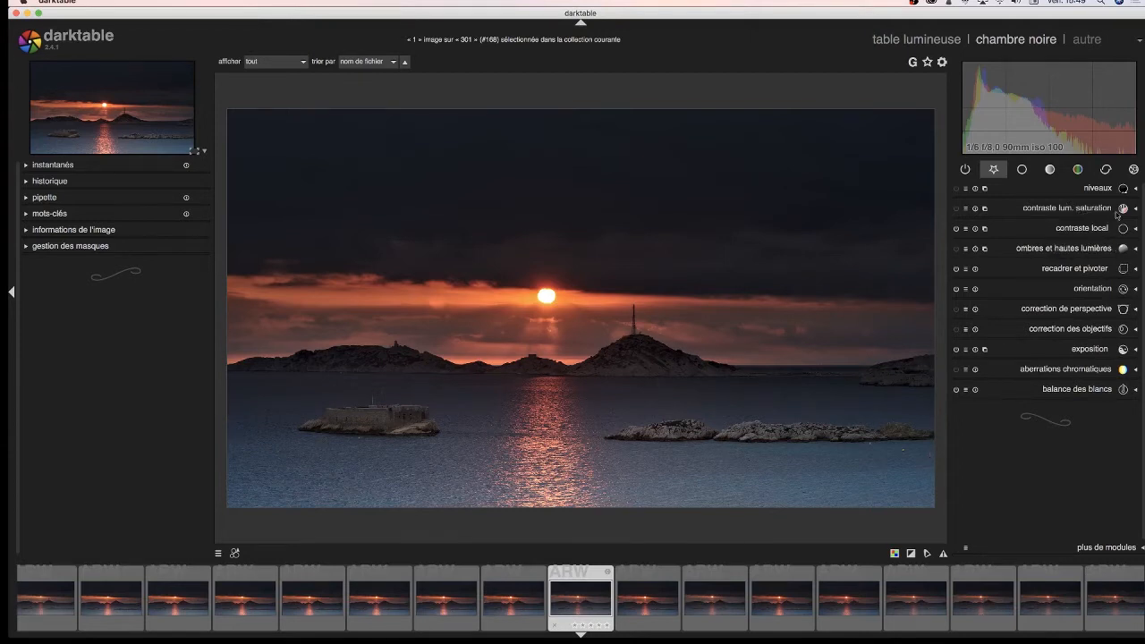
Step: In the contrast, brightness and saturation module, set contrast to 0.04, brightness to 0.08 and saturation to 0.06
click(1138, 213)
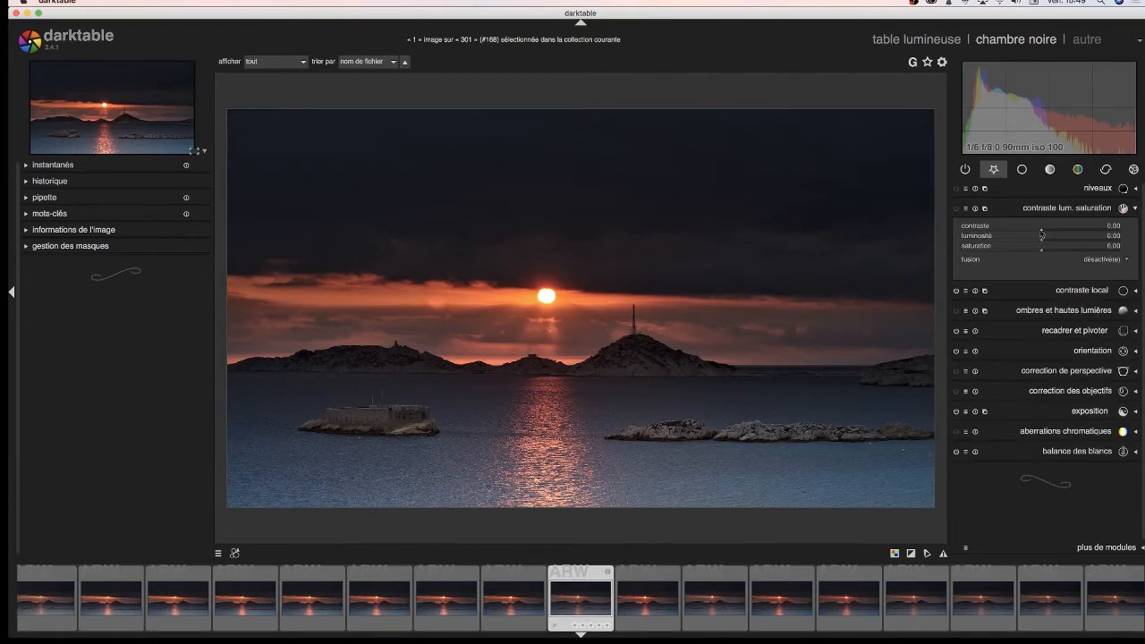
drag(1040, 242, 1048, 243)
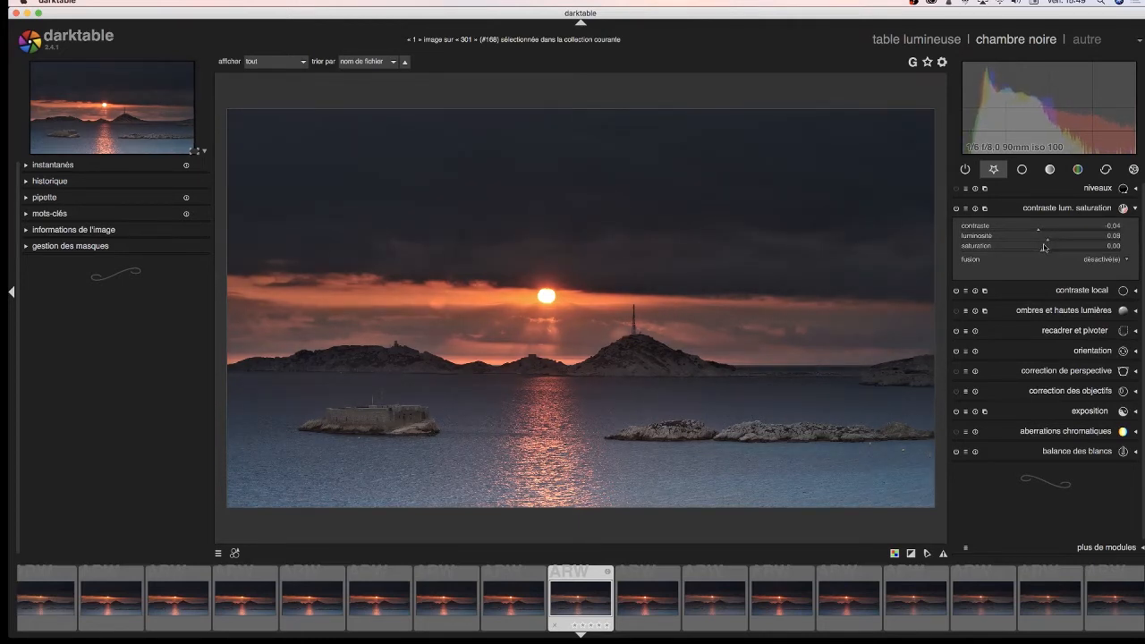
drag(1043, 252, 1047, 254)
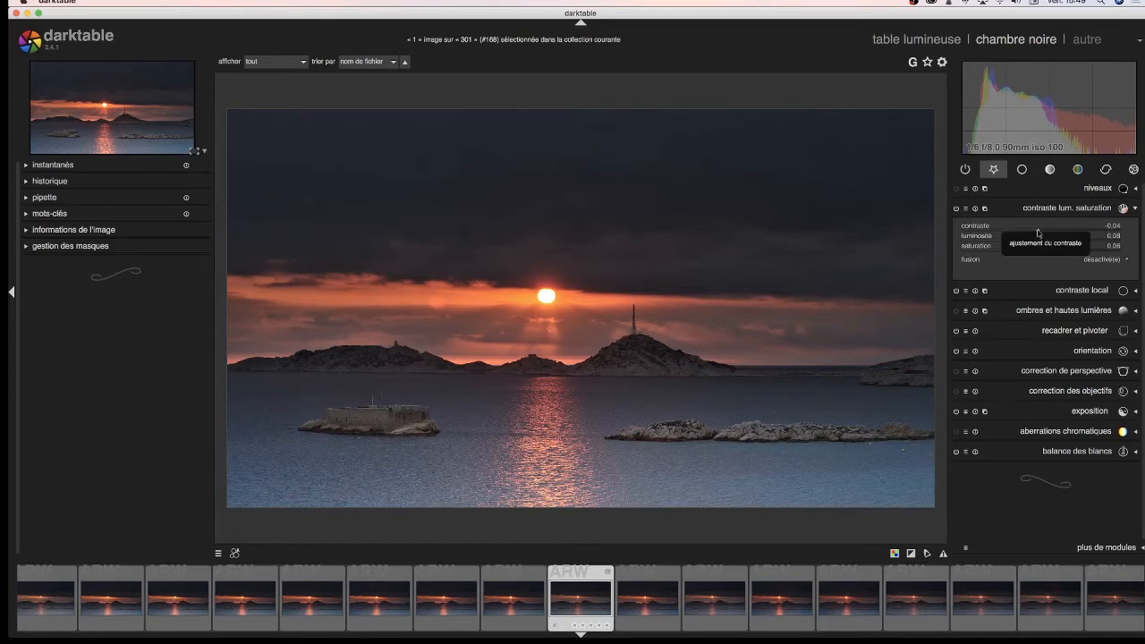
drag(1038, 232, 1043, 232)
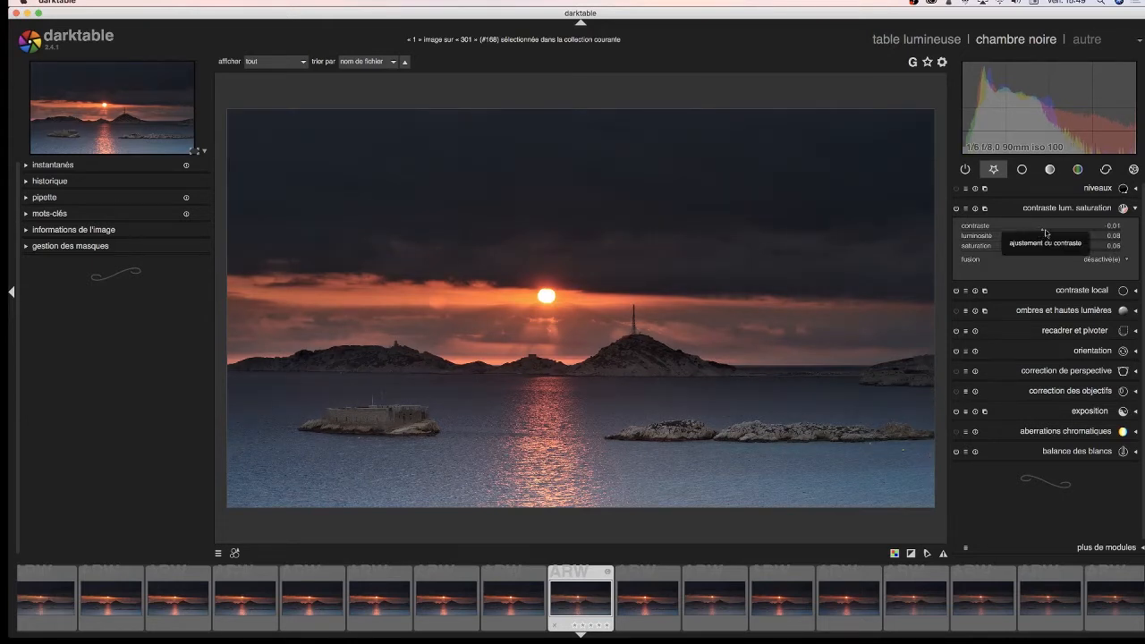
click(1043, 232)
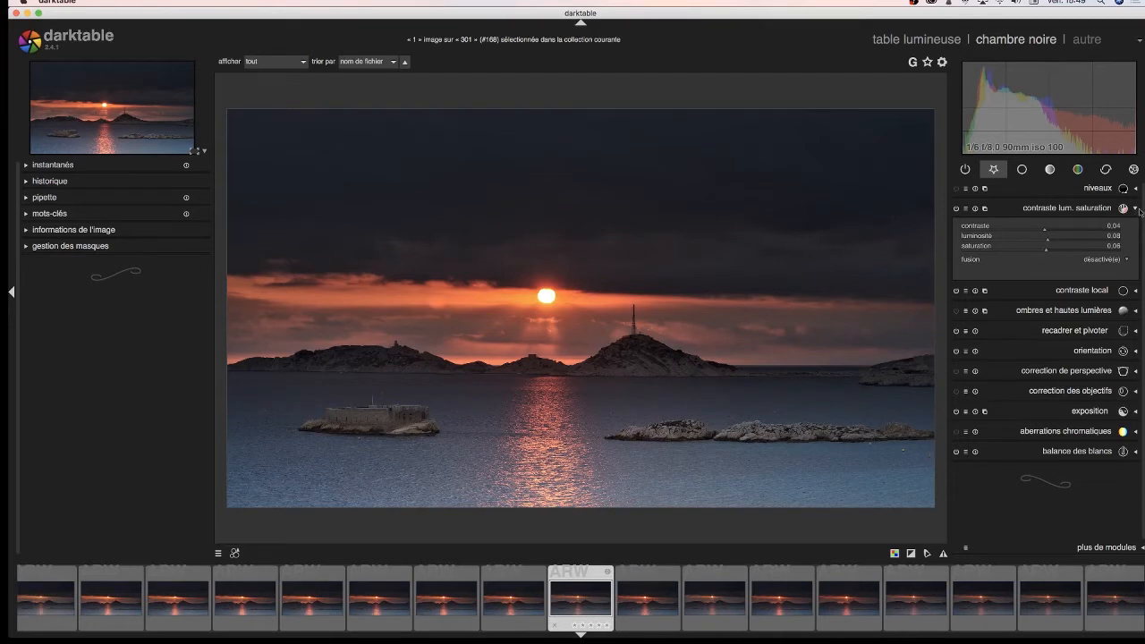
click(1138, 210)
Step: In the levels module (niveaux), raise the black point slightly, lower the white point slightly and shift the grey point towards the shadows
click(1137, 190)
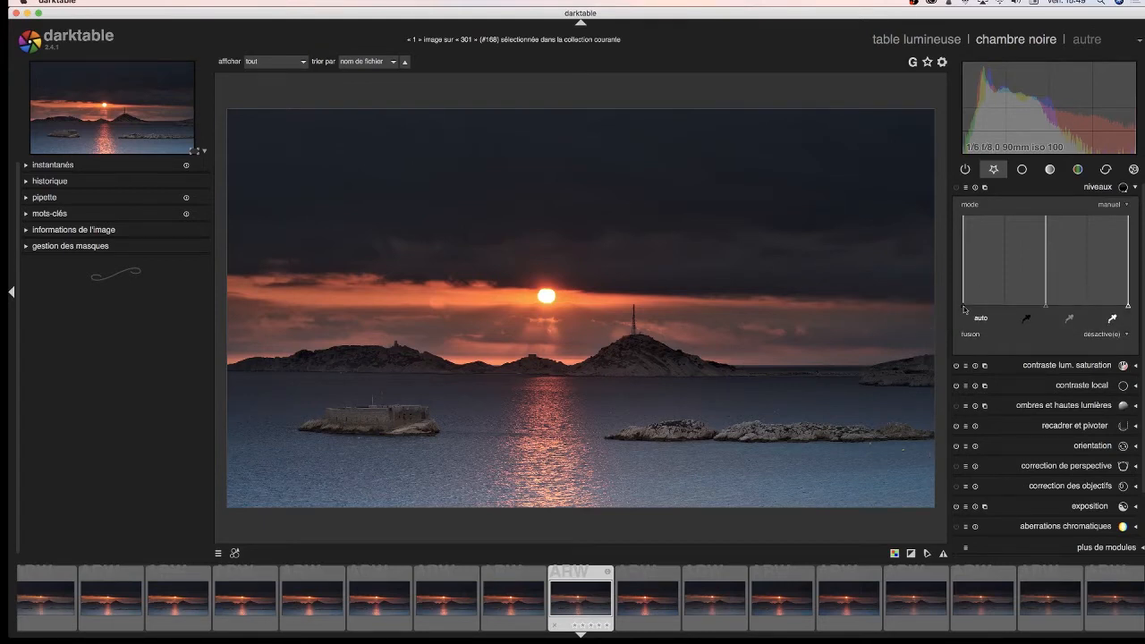
drag(963, 310, 966, 310)
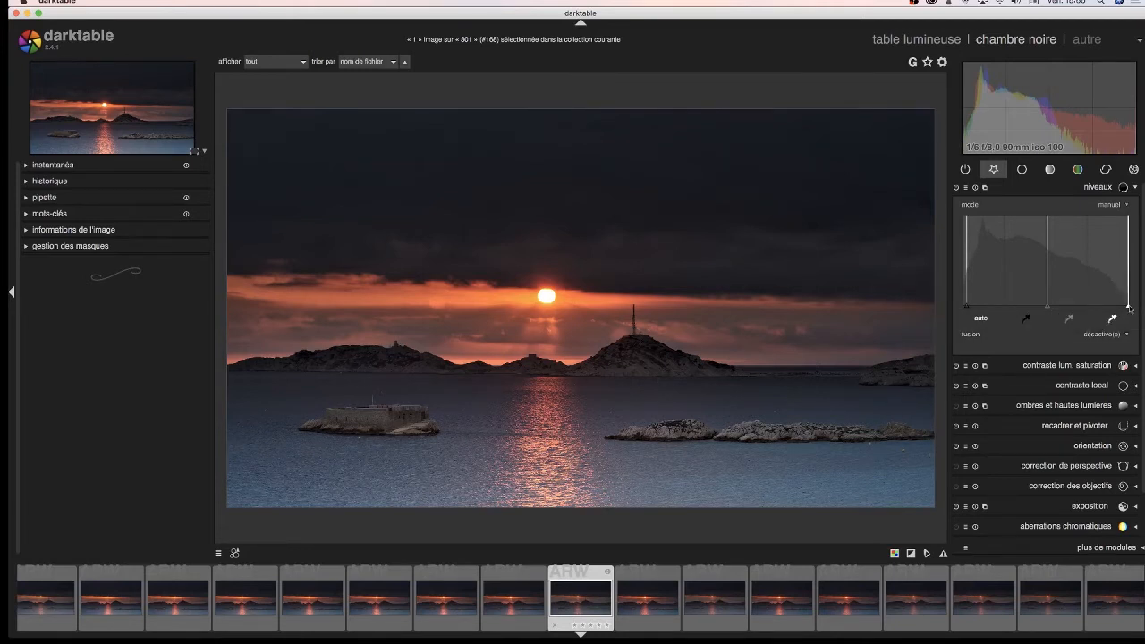
drag(1128, 308, 1126, 308)
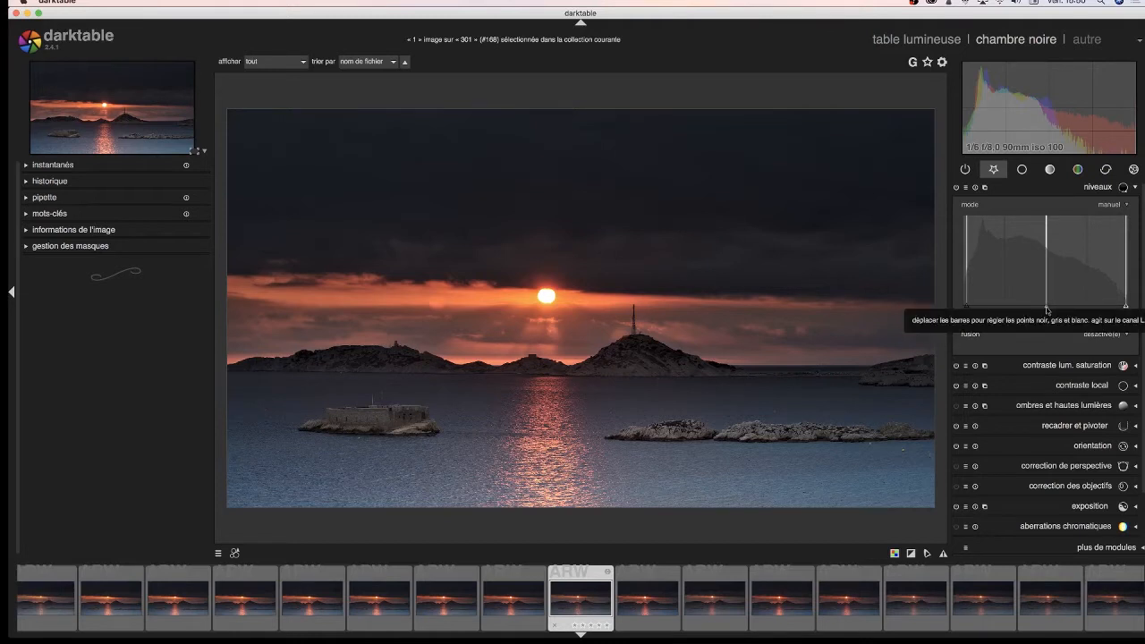
drag(1047, 310, 1042, 310)
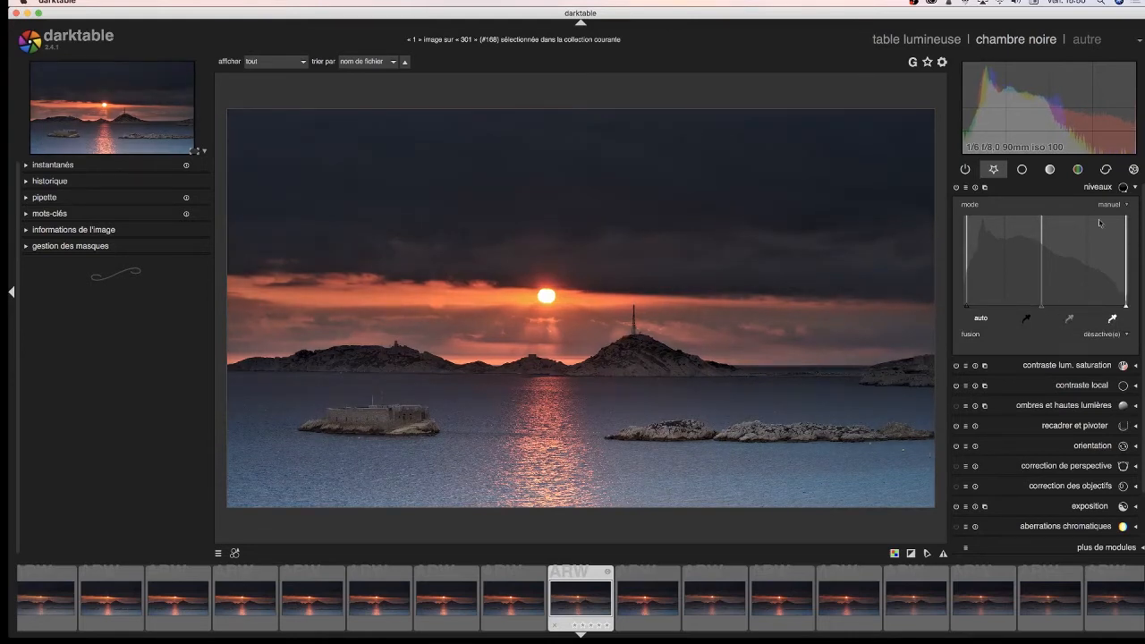
click(1136, 186)
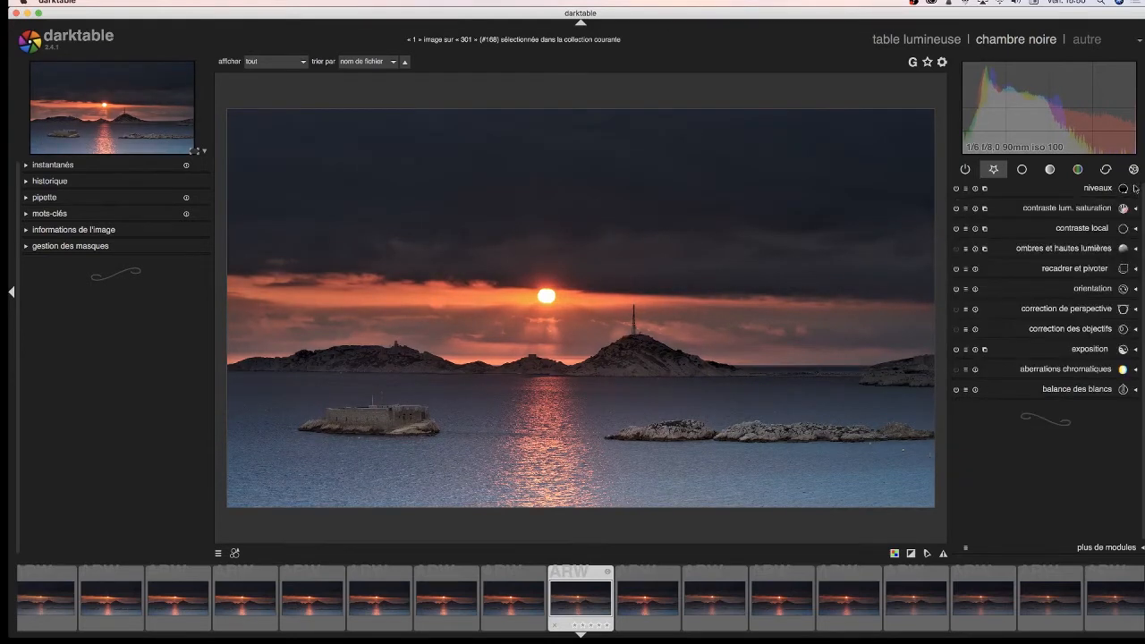
Step: In the shadows and highlights module (ombres et hautes lumières), set the shadows to 33.33
click(1134, 253)
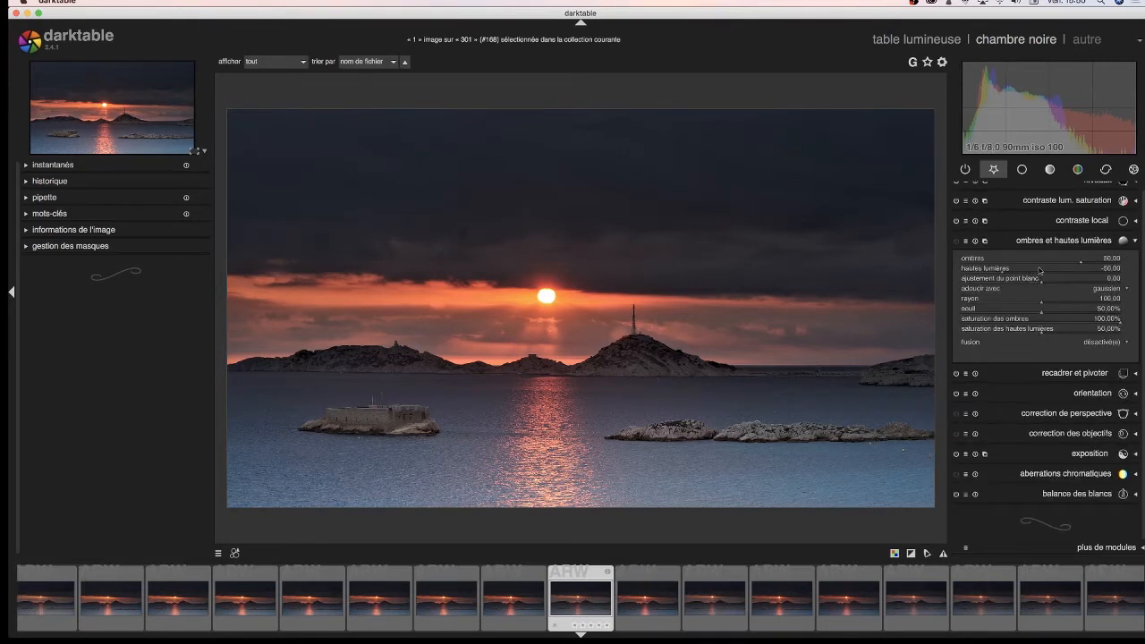
scroll(1082, 265, up, 1)
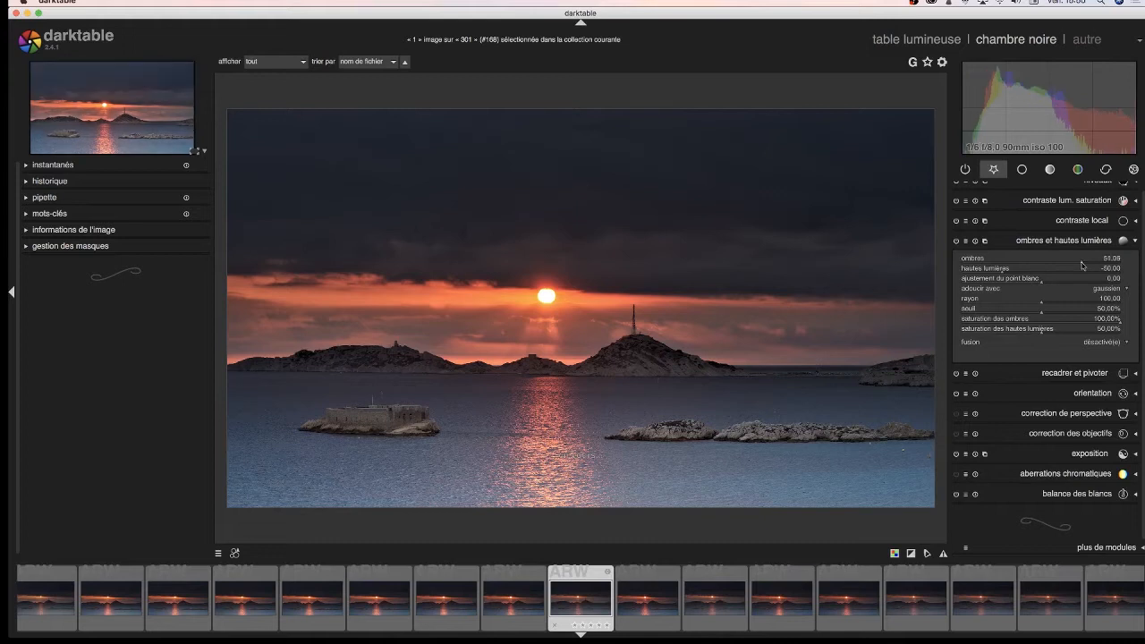
scroll(1083, 265, up, 1)
scroll(1080, 264, down, 5)
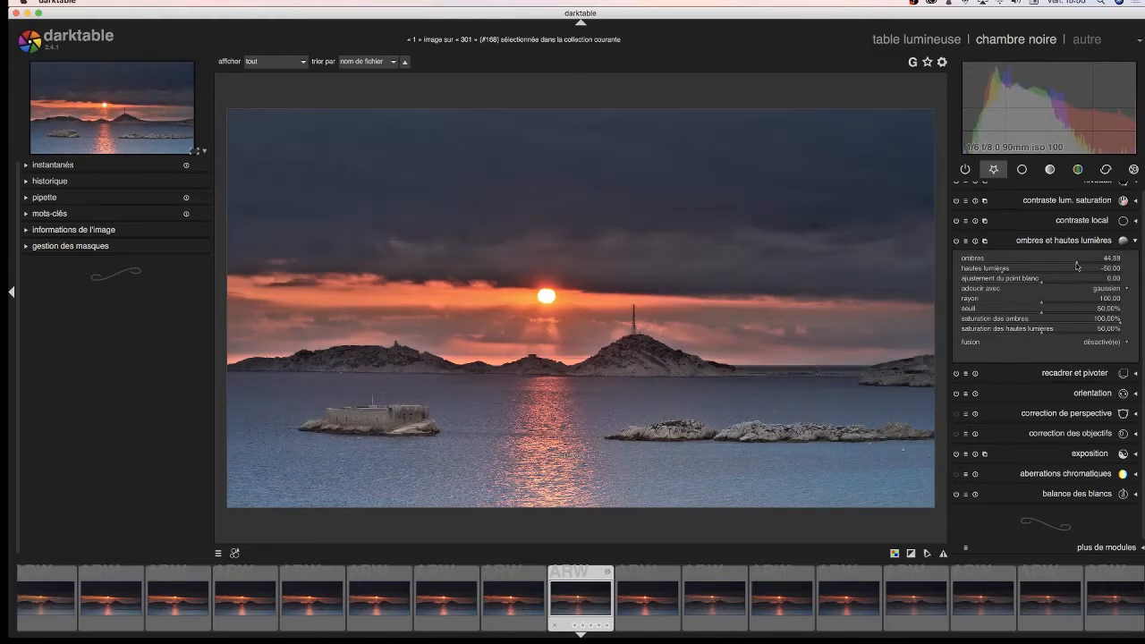
scroll(1077, 265, down, 2)
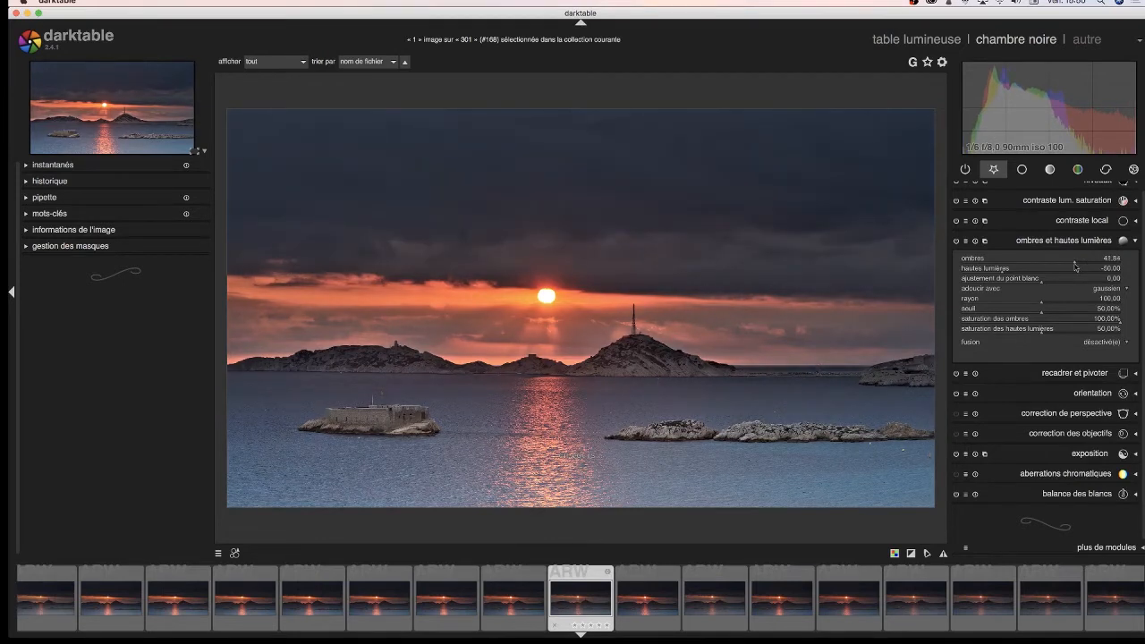
scroll(1075, 266, down, 3)
scroll(1068, 267, down, 3)
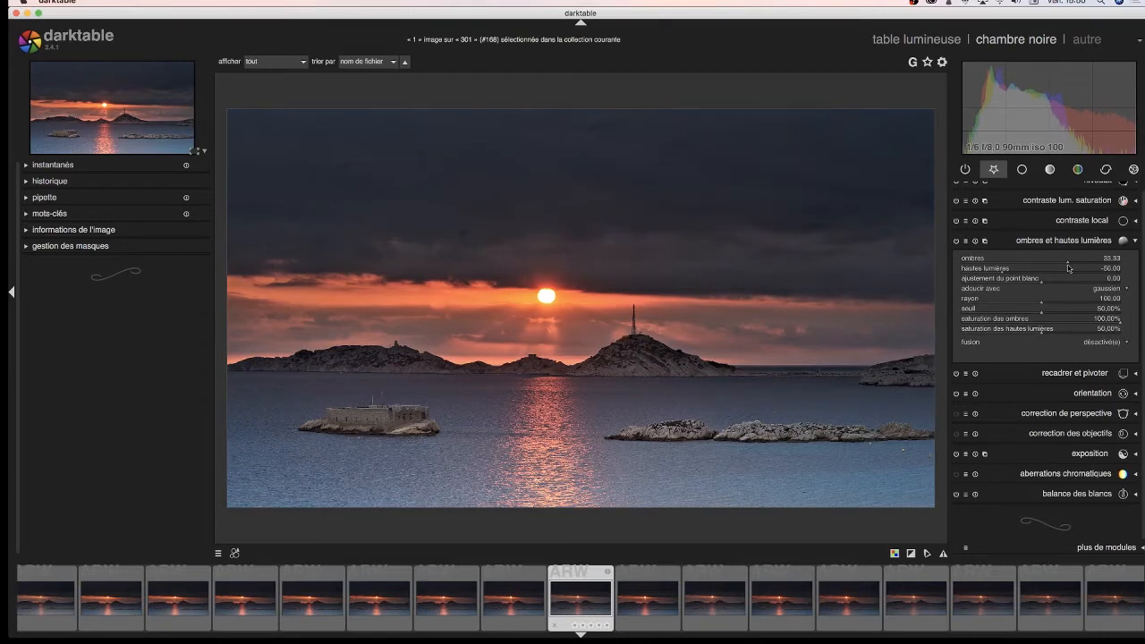
Step: Try the highlights at 100, reset them to -50, and set the white point adjustment to 1.49
scroll(1067, 268, up, 5)
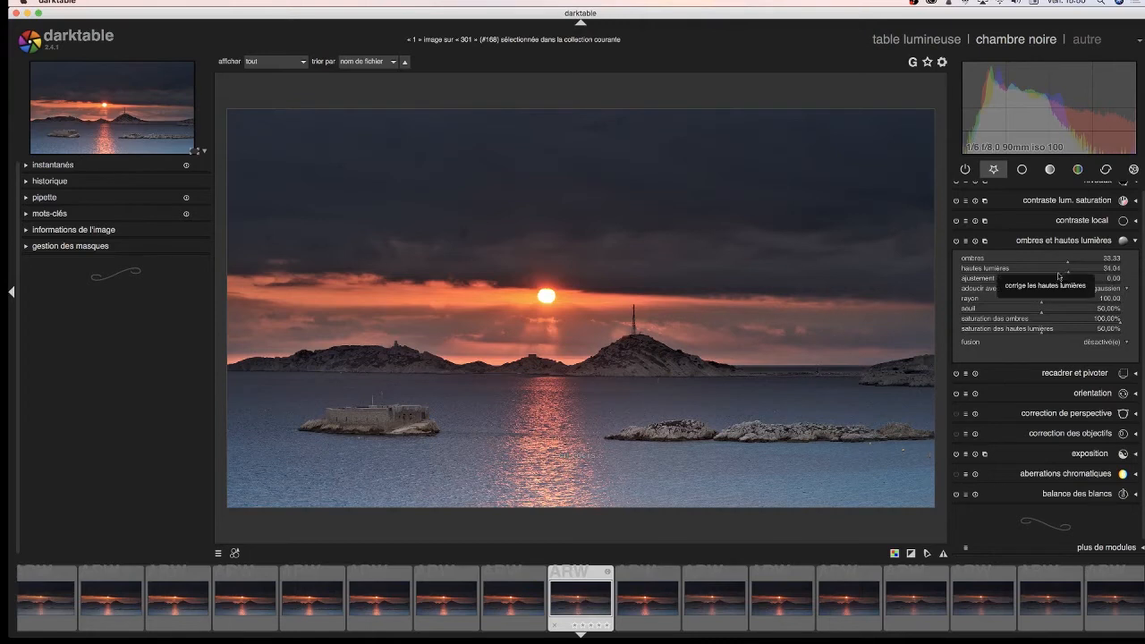
mouse_move(1064, 274)
mouse_down()
mouse_move(1029, 278)
mouse_move(1122, 280)
mouse_up()
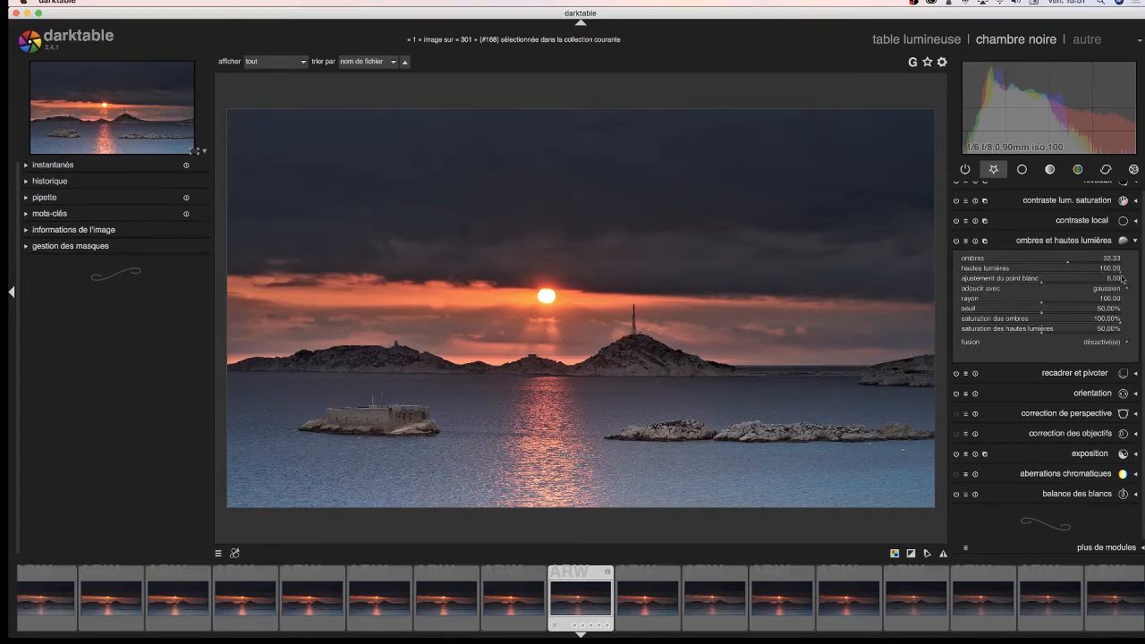
double_click(1124, 280)
Step: Examine the sun and the sky around it at 200% magnification, then return to the full image
click(197, 152)
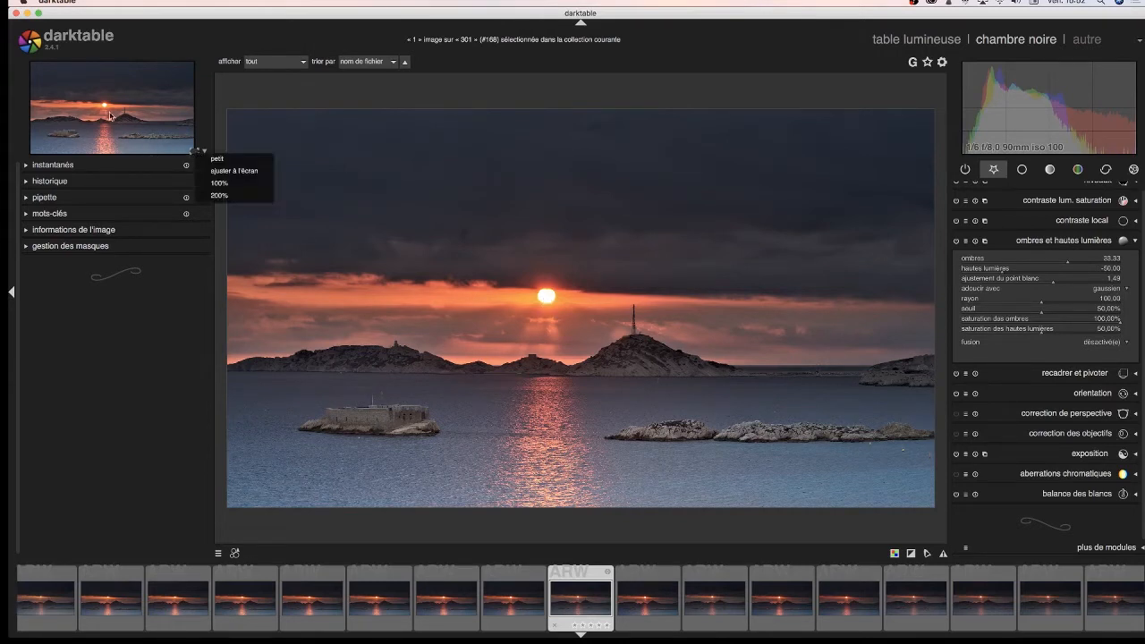
click(110, 116)
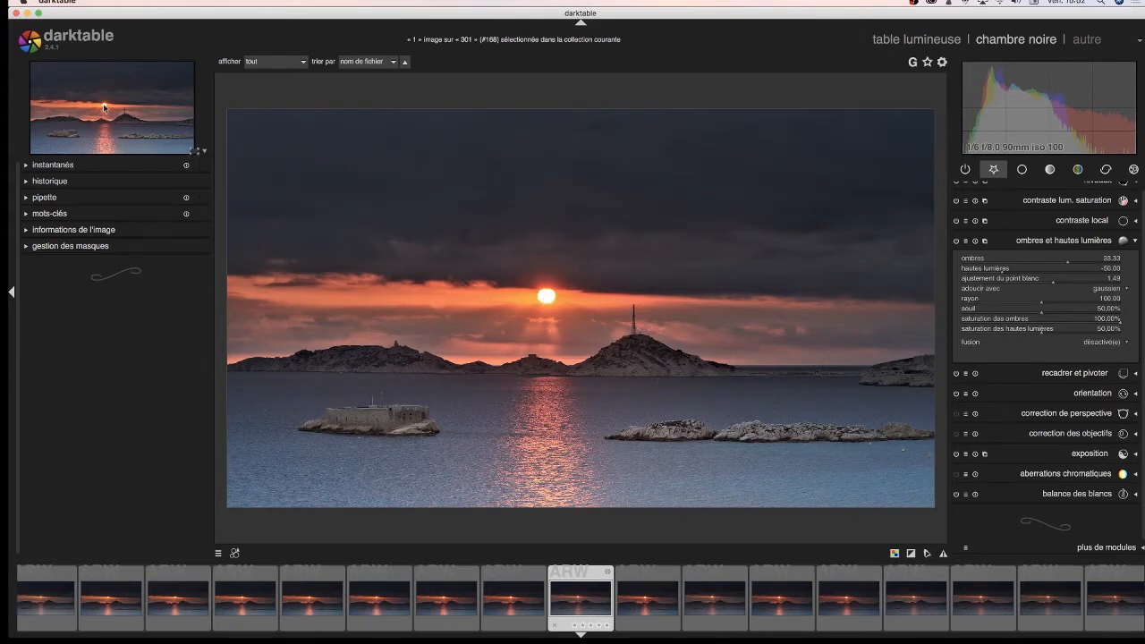
click(198, 153)
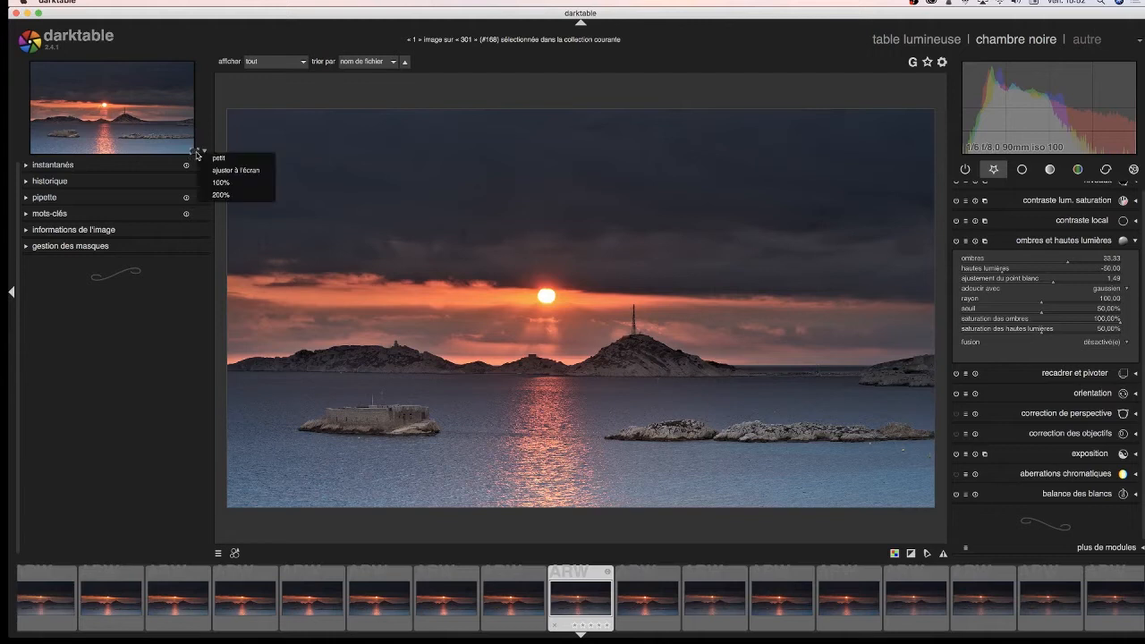
click(220, 195)
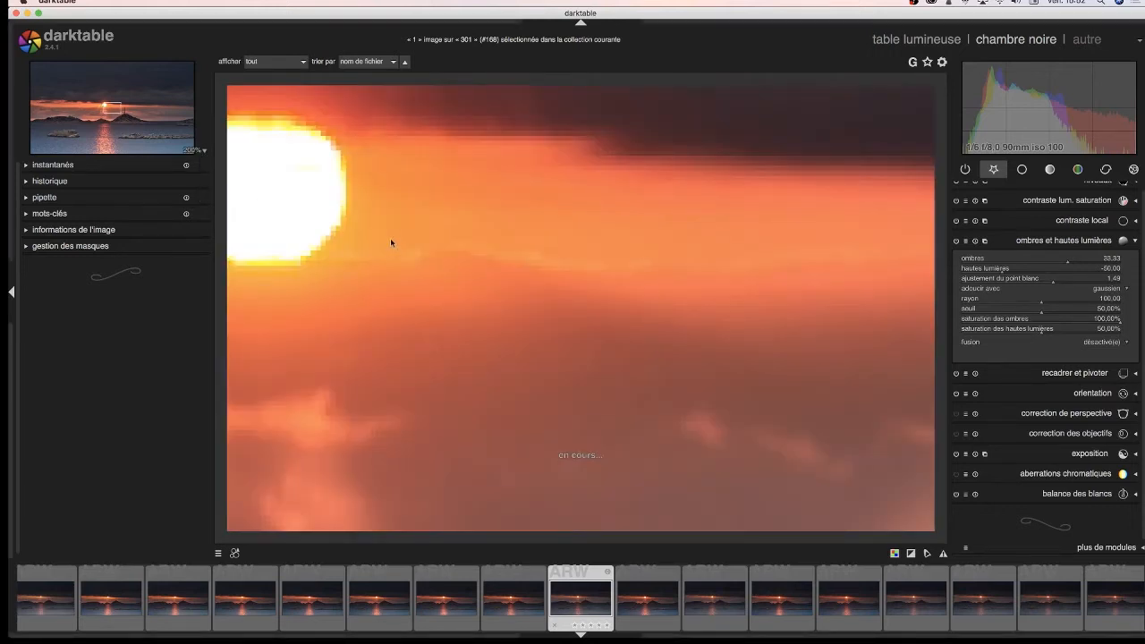
drag(373, 236, 582, 277)
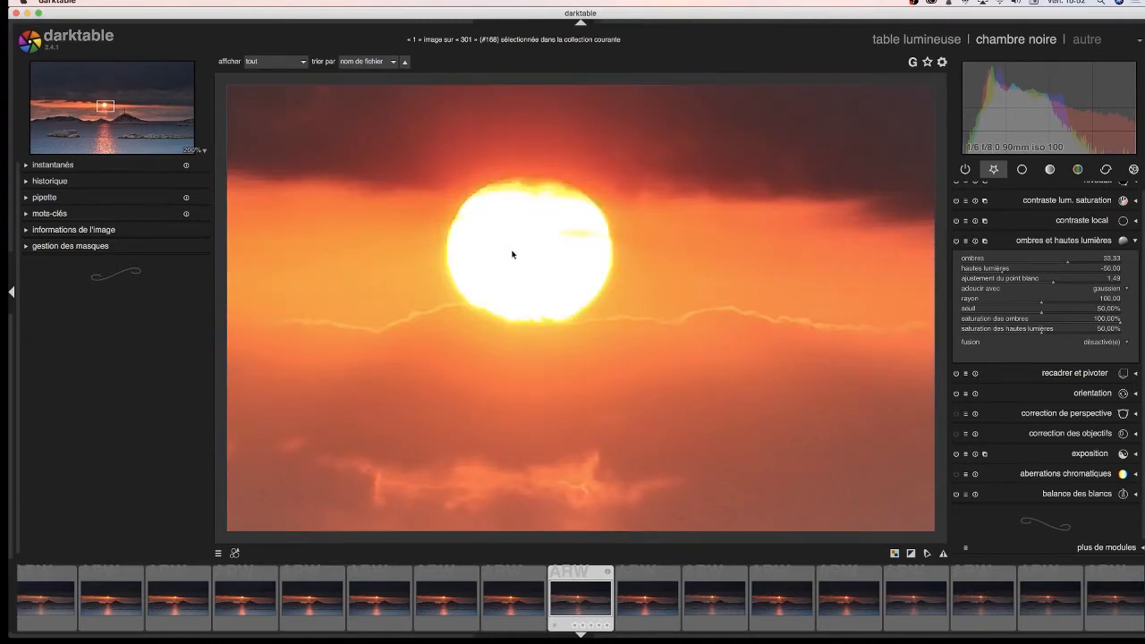
click(204, 150)
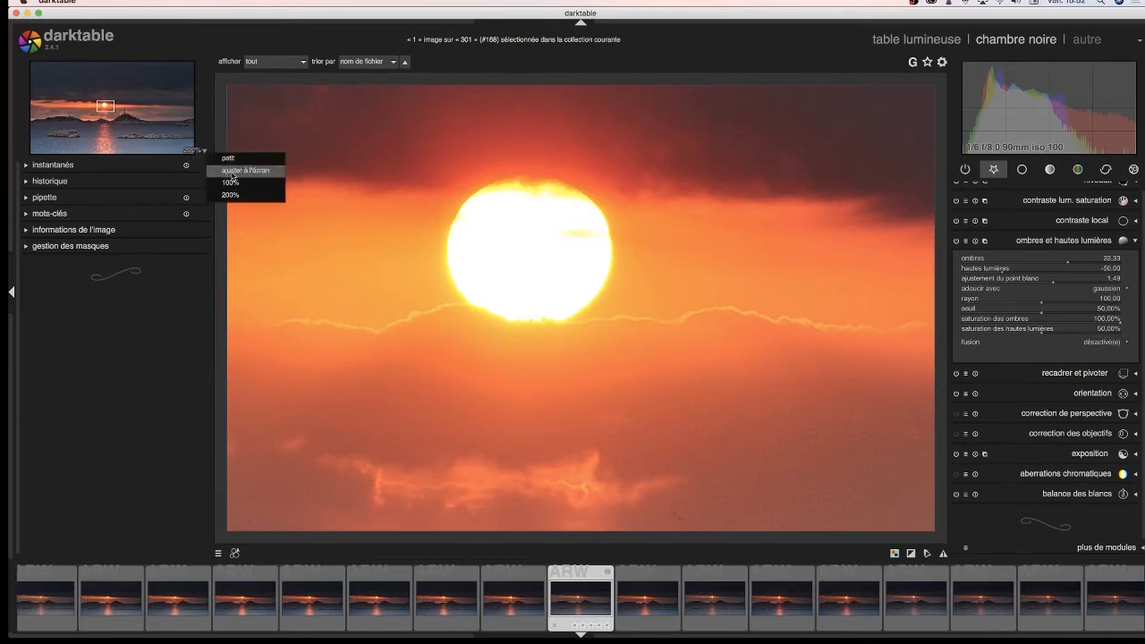
click(229, 171)
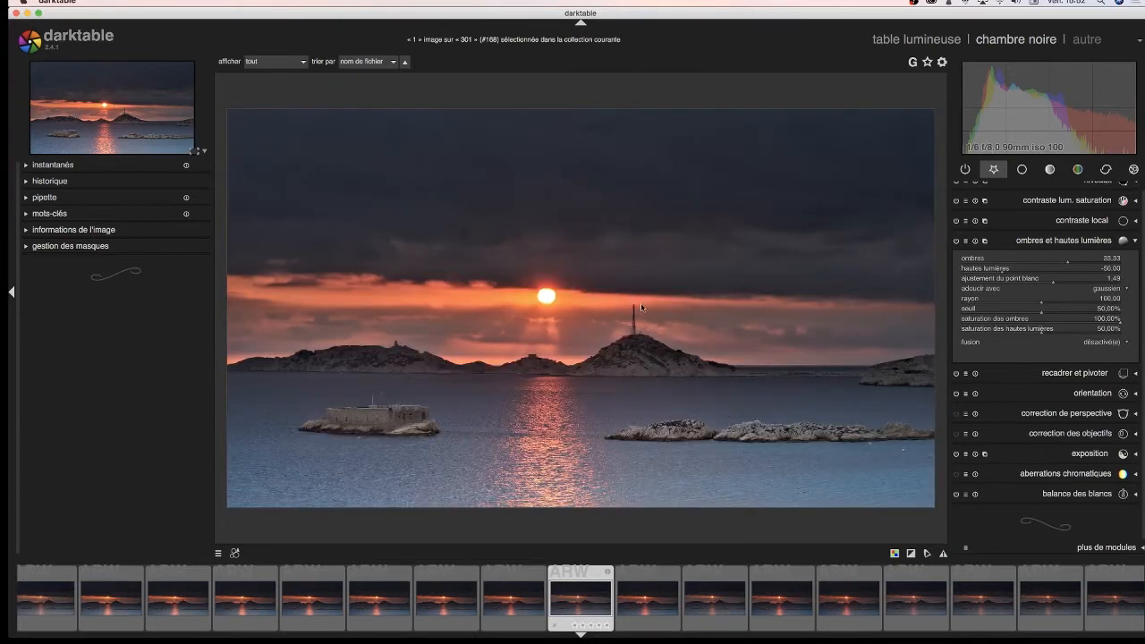
Step: In the crop and rotate module (recadrer et pivoter), set the crop aspect ratio to 16:9, HDTV
click(1133, 242)
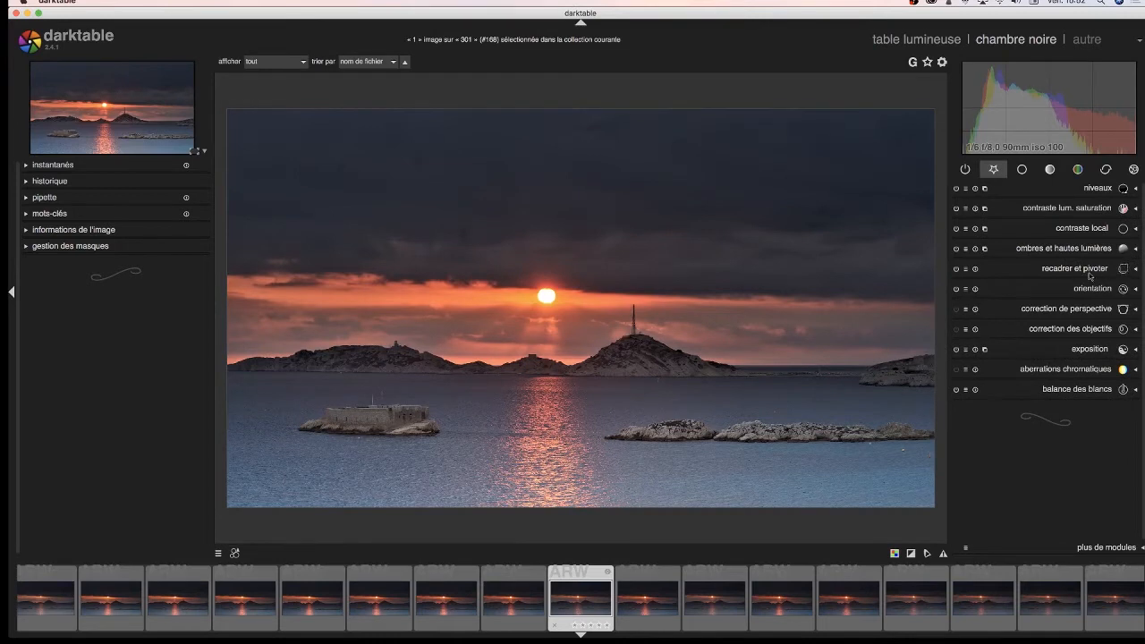
click(1136, 269)
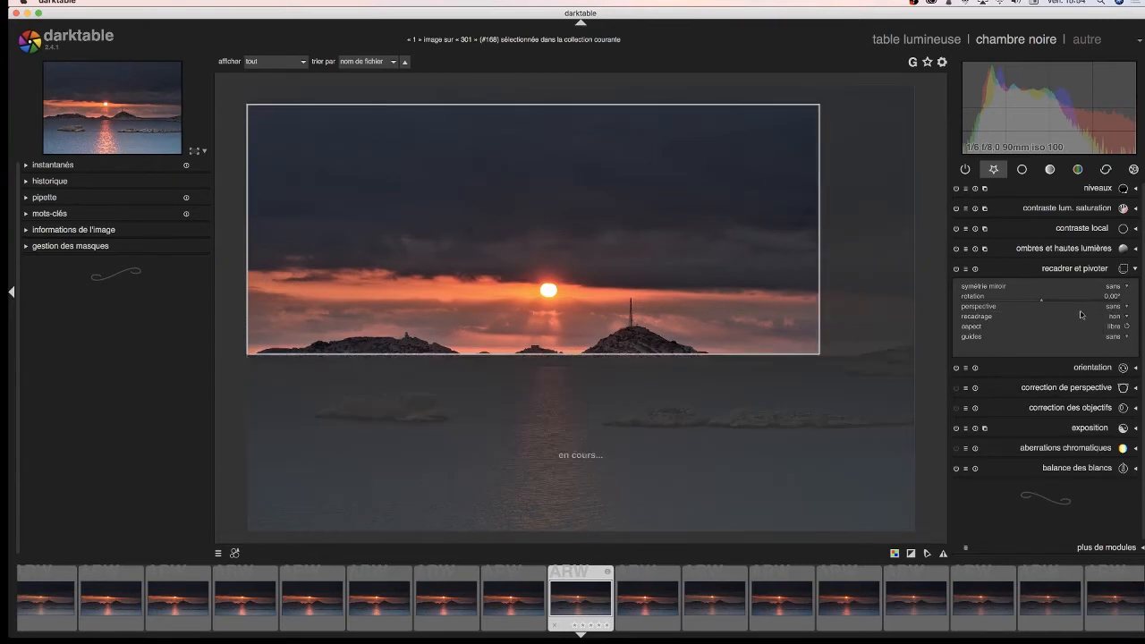
click(1112, 307)
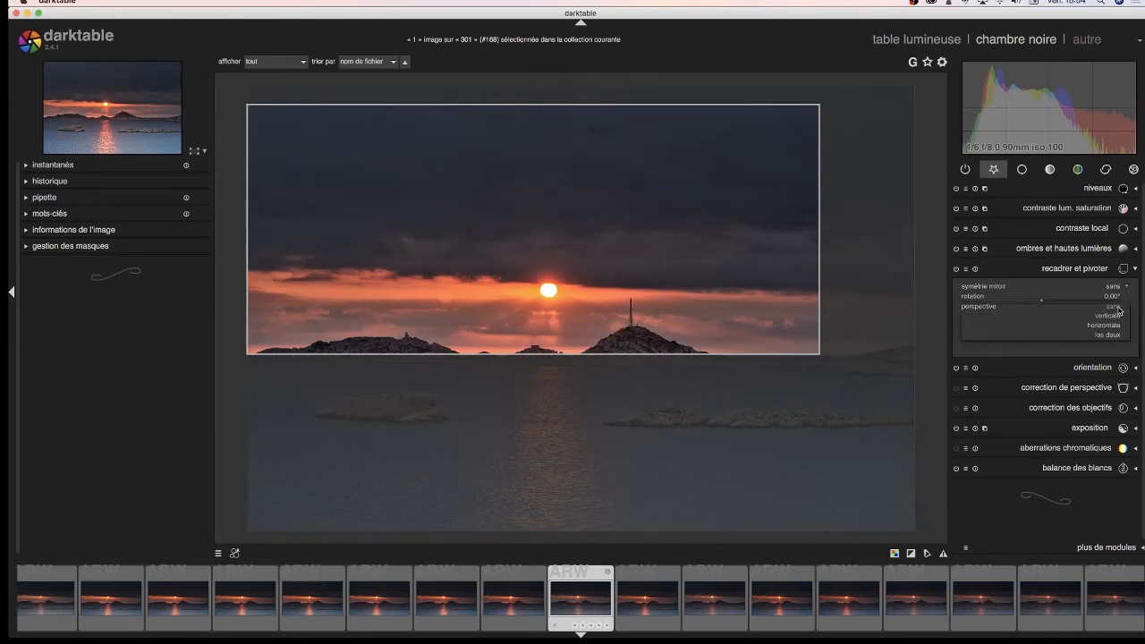
click(1117, 311)
click(1117, 318)
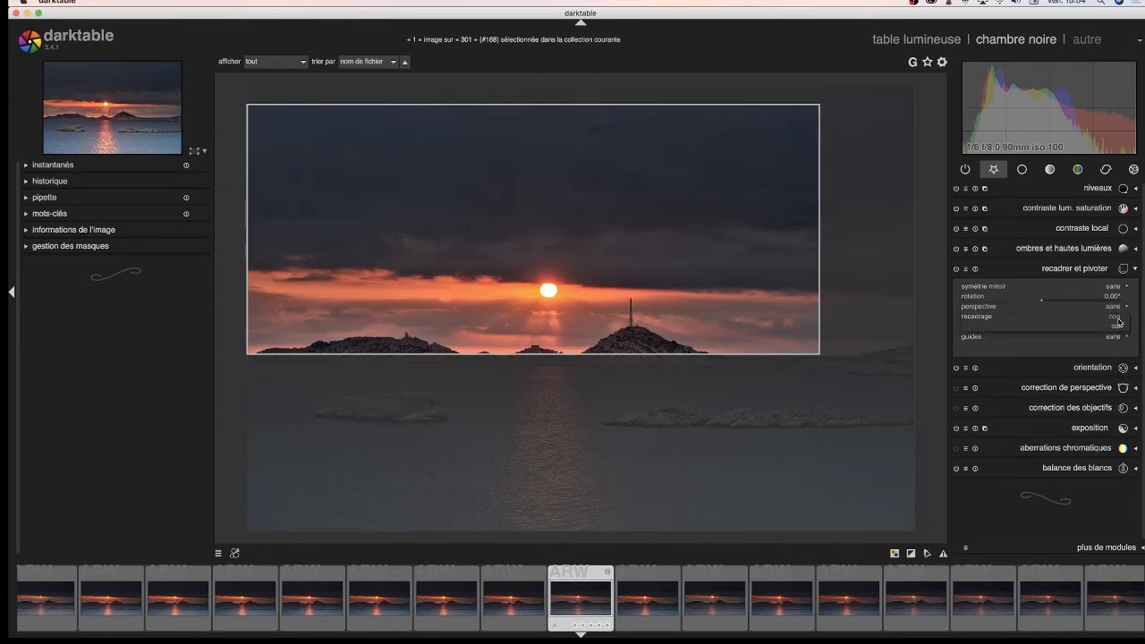
click(1117, 322)
click(1124, 327)
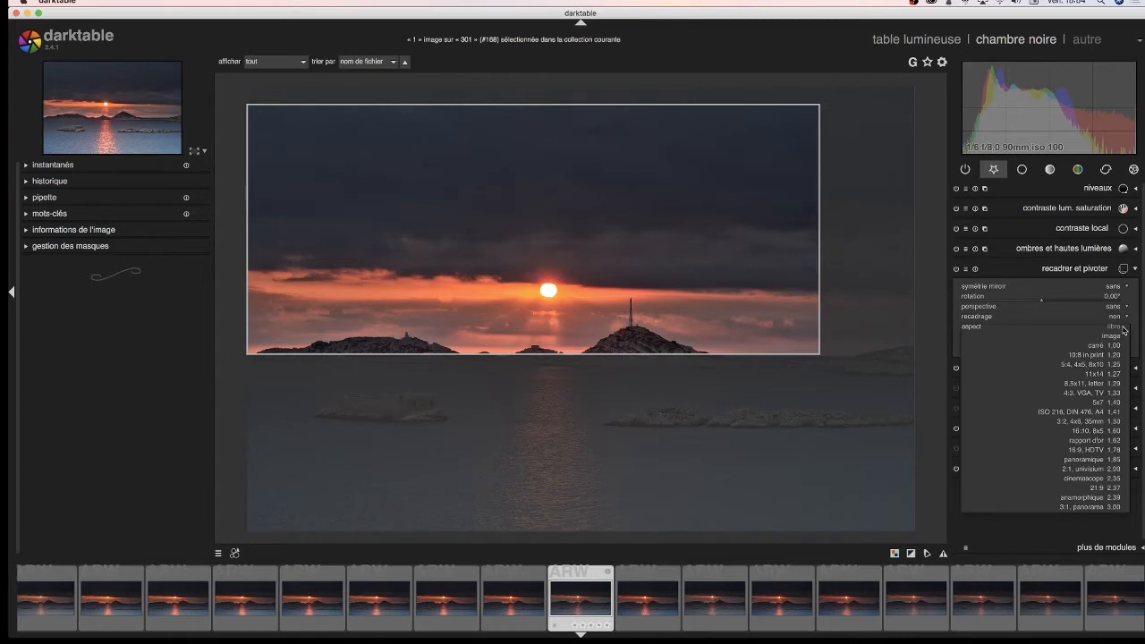
click(1095, 449)
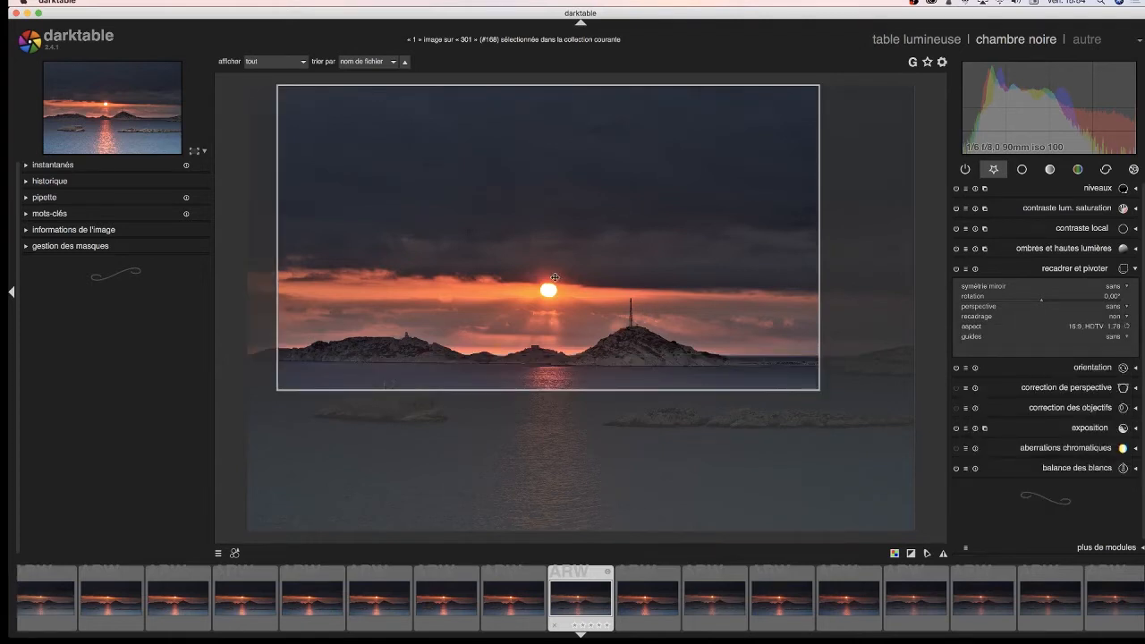
Step: Move the crop frame over the islands and sea and enlarge it to about 5751x3235 pixels, nearly the full image width
drag(554, 277, 576, 387)
drag(579, 389, 527, 343)
drag(787, 452, 913, 516)
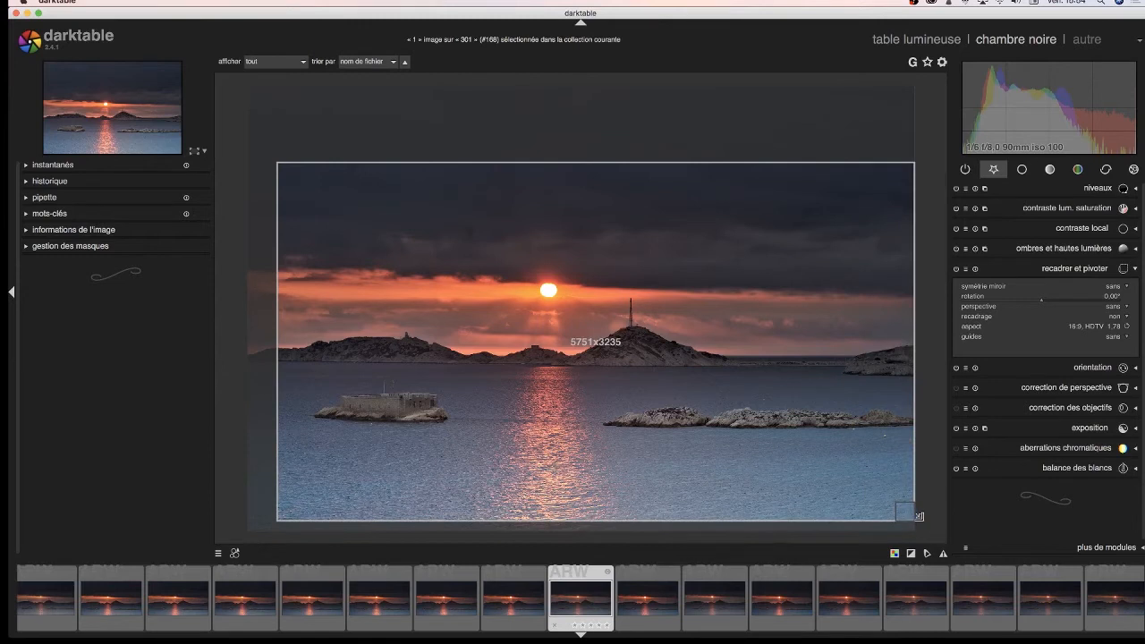
mouse_move(781, 439)
mouse_down()
mouse_move(792, 435)
mouse_move(777, 436)
mouse_up()
Step: Show rule of thirds guides (règle des tiers), reposition the crop frame against them with the sun near the upper third line, and apply the crop
click(1128, 338)
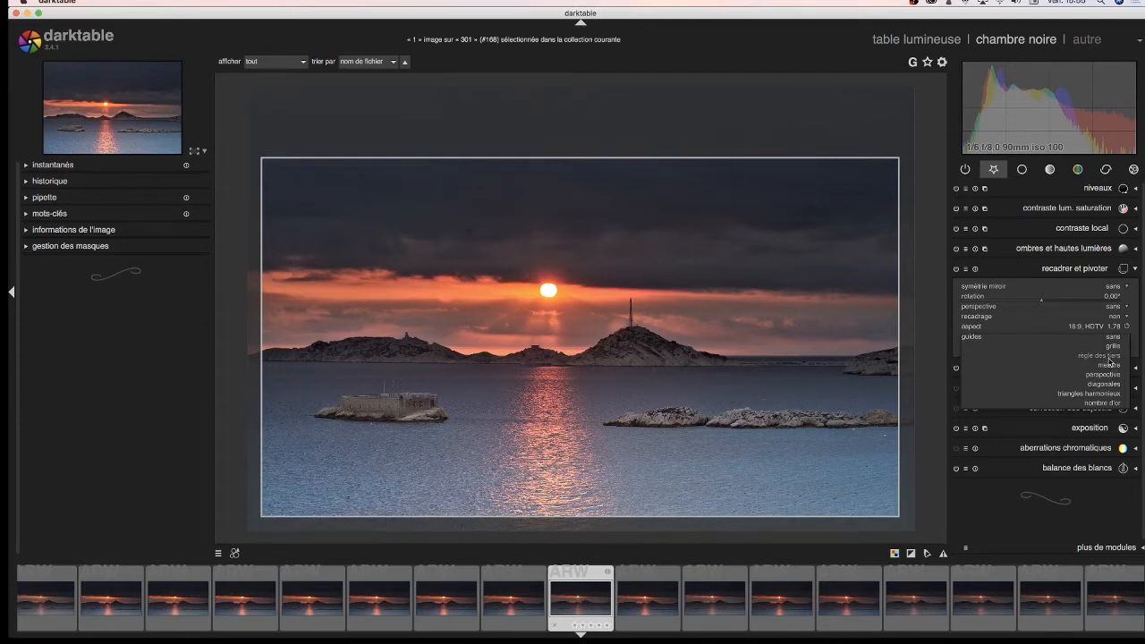
click(1109, 357)
drag(712, 340, 722, 310)
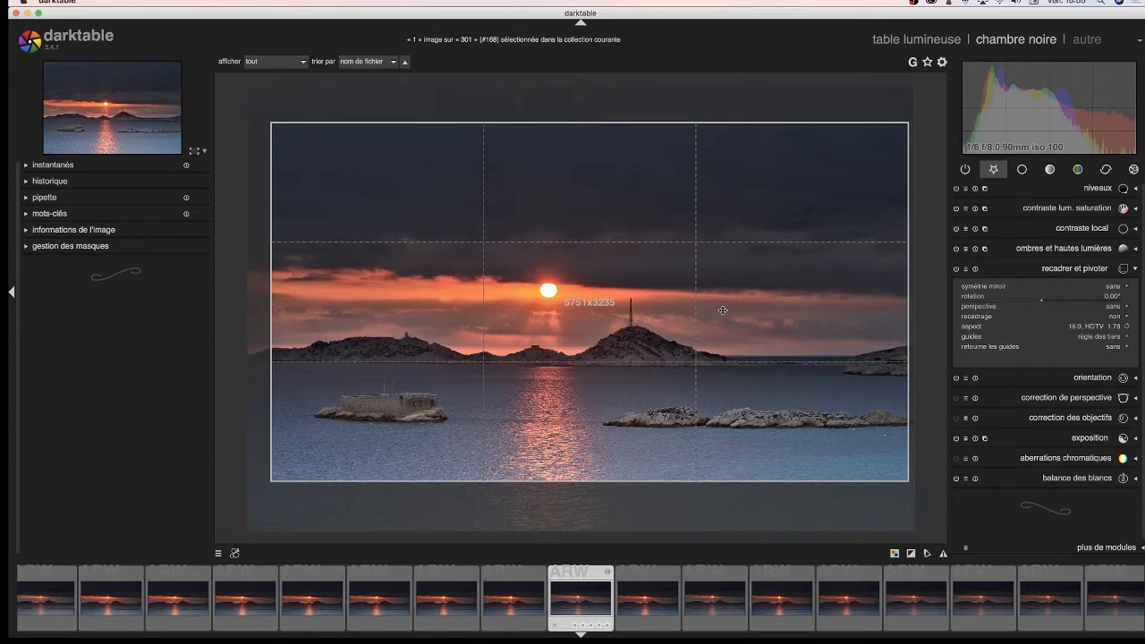
drag(723, 310, 778, 335)
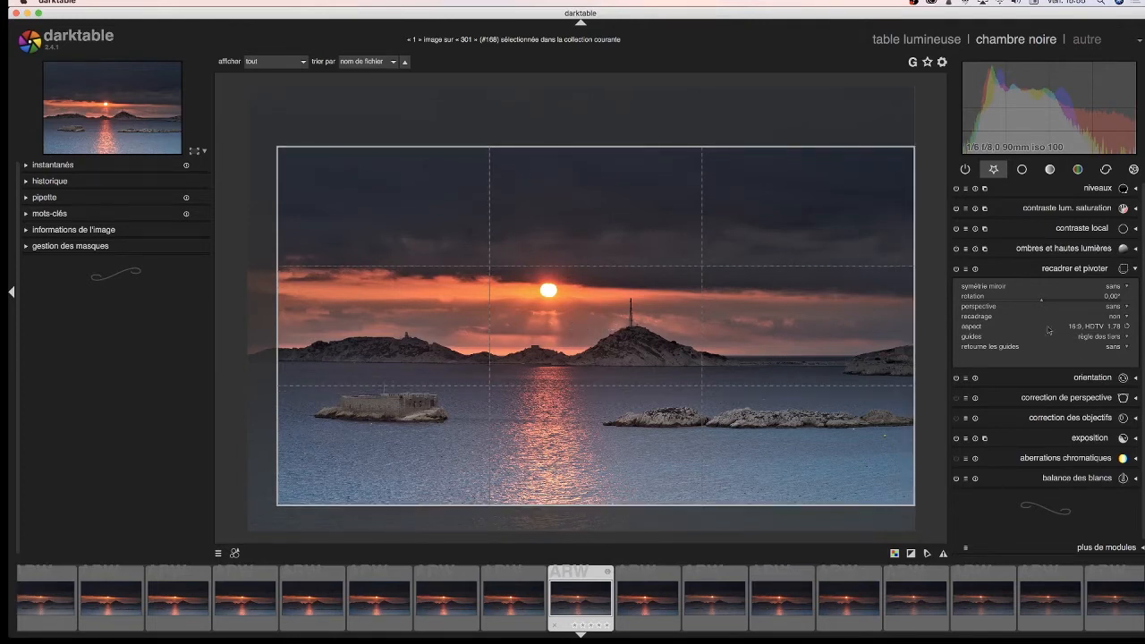
click(1086, 269)
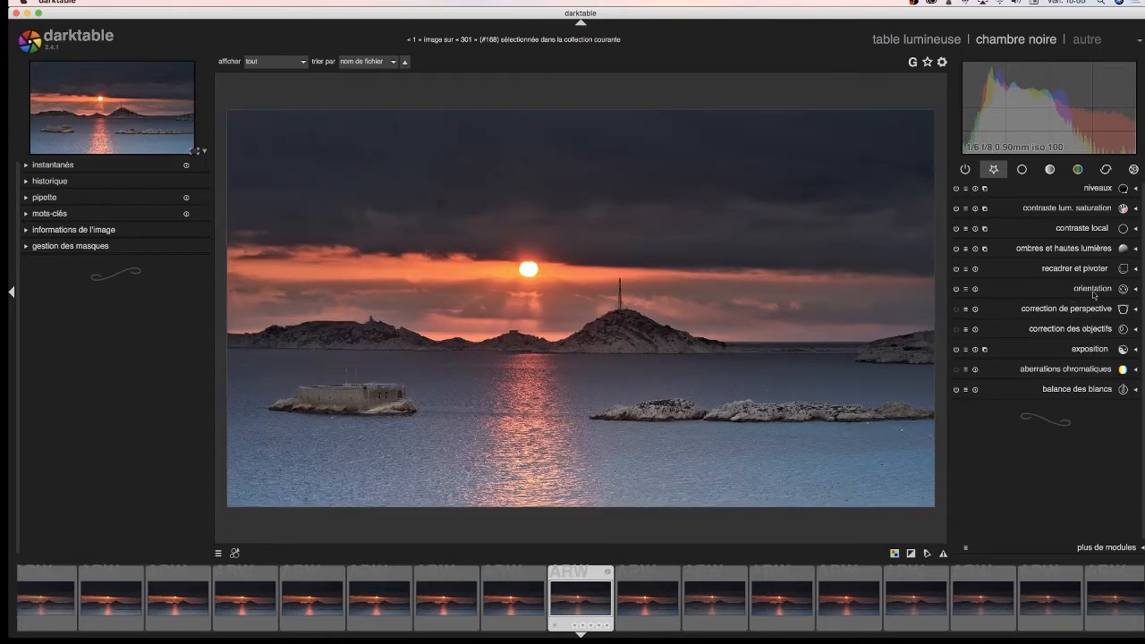
Step: Review the perspective correction options (correction de perspective) and the image's shooting information
click(1093, 293)
click(1093, 290)
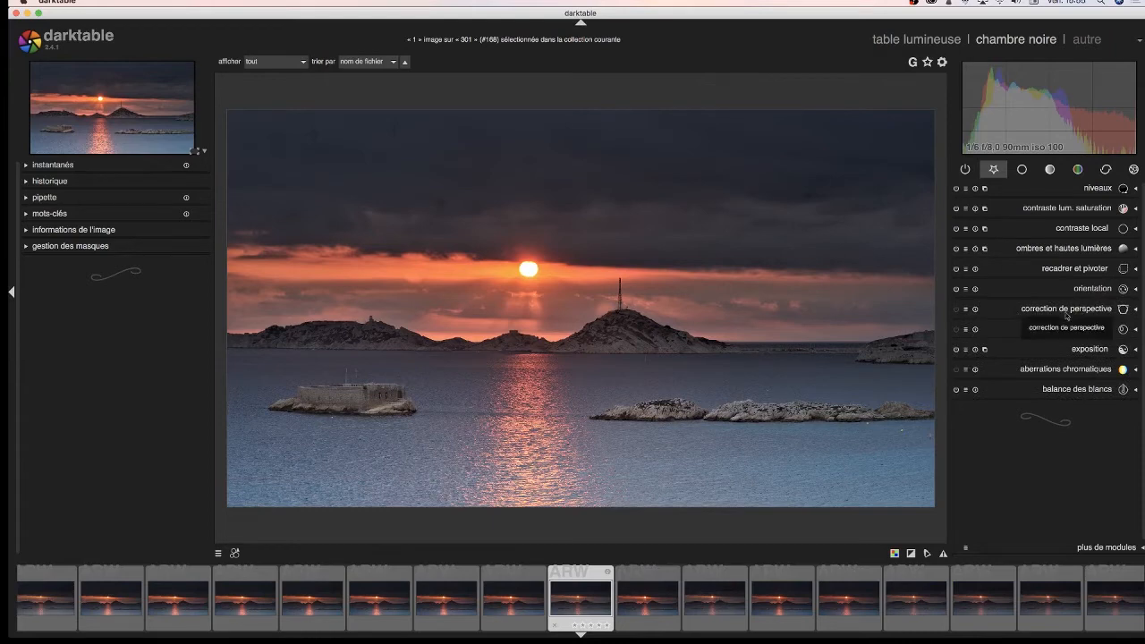
click(1066, 310)
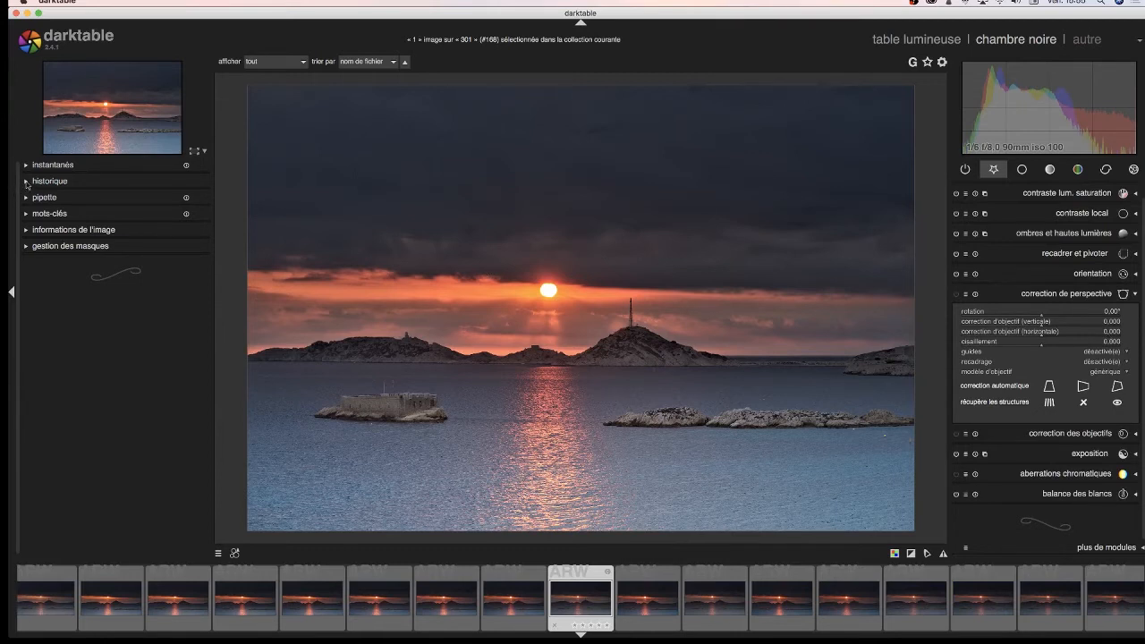
click(26, 231)
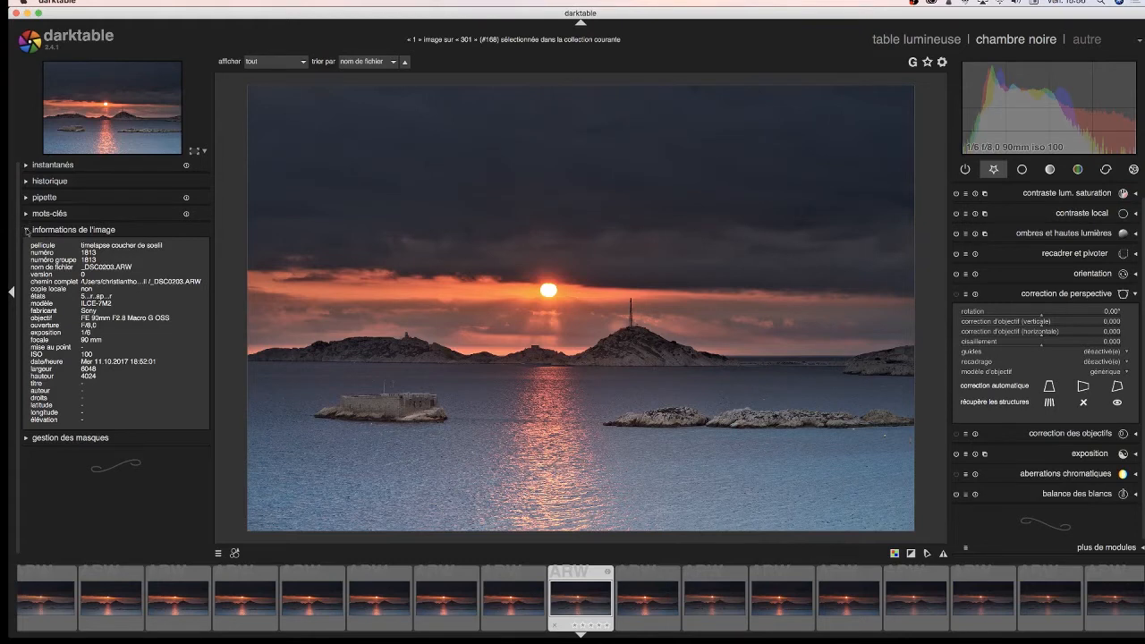
click(28, 230)
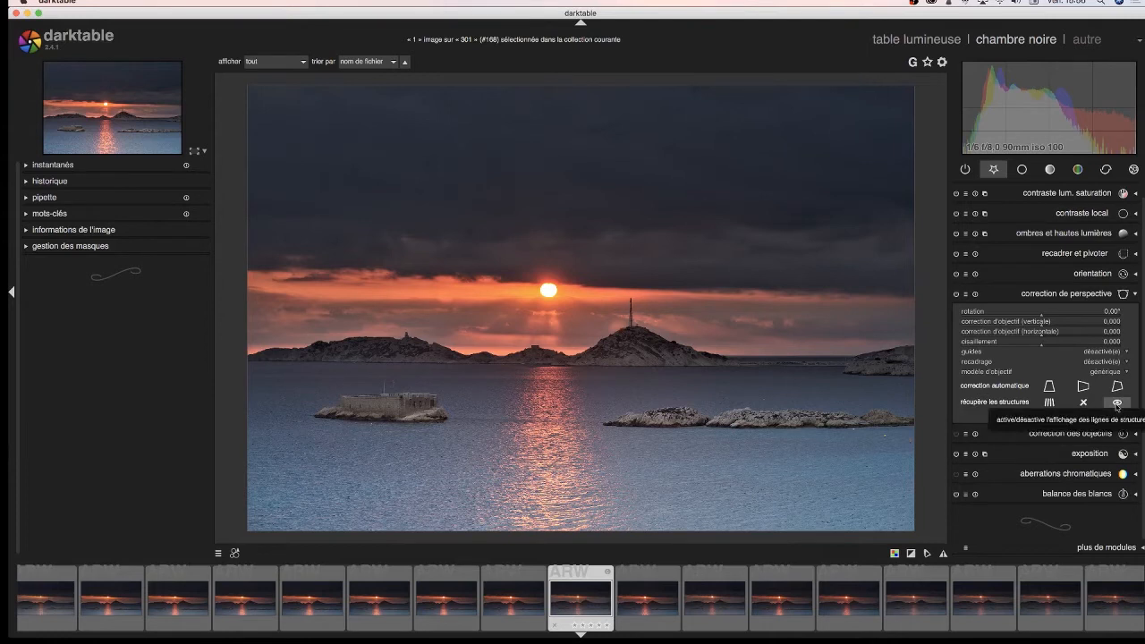
click(1097, 297)
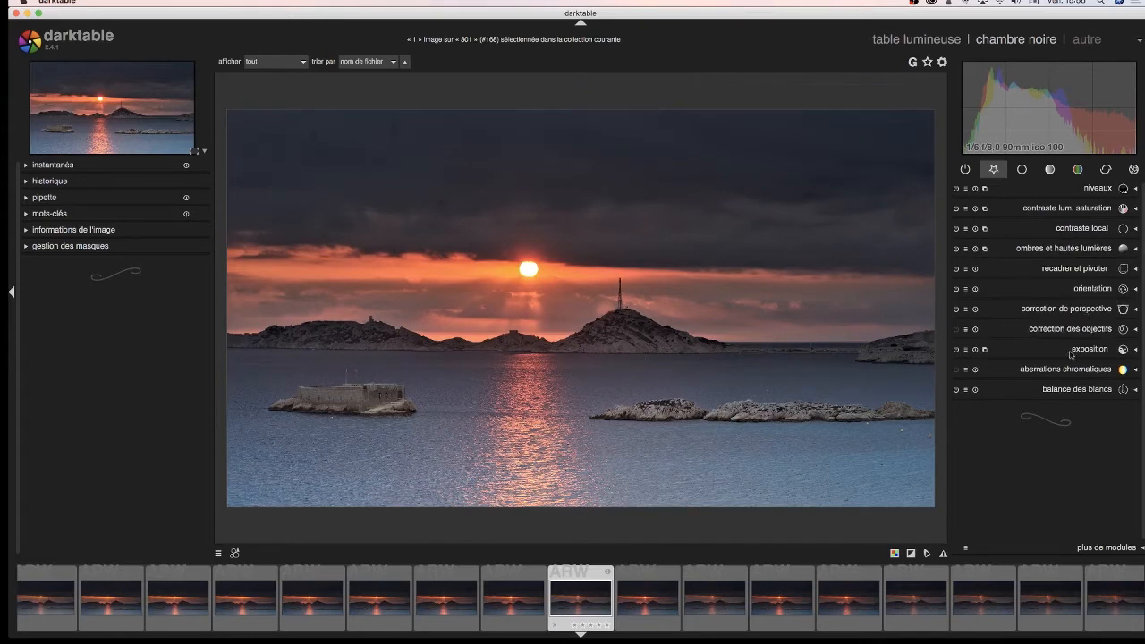
Step: In the lens correction module (correction des objectifs), apply all corrections (tout) with rectilinear geometry
click(1087, 329)
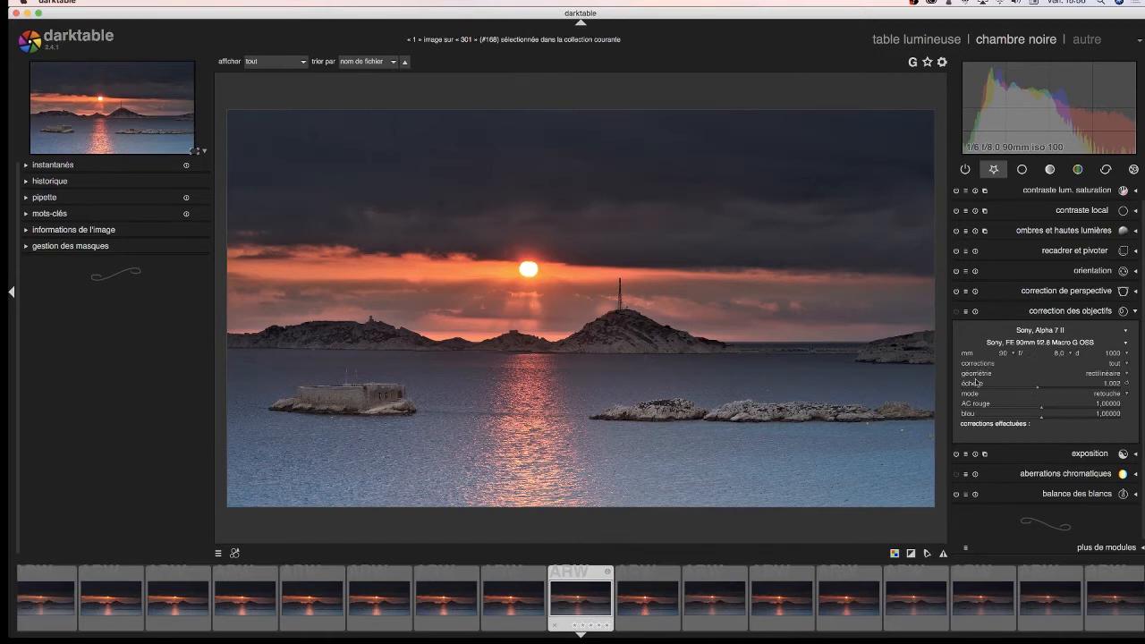
click(1114, 363)
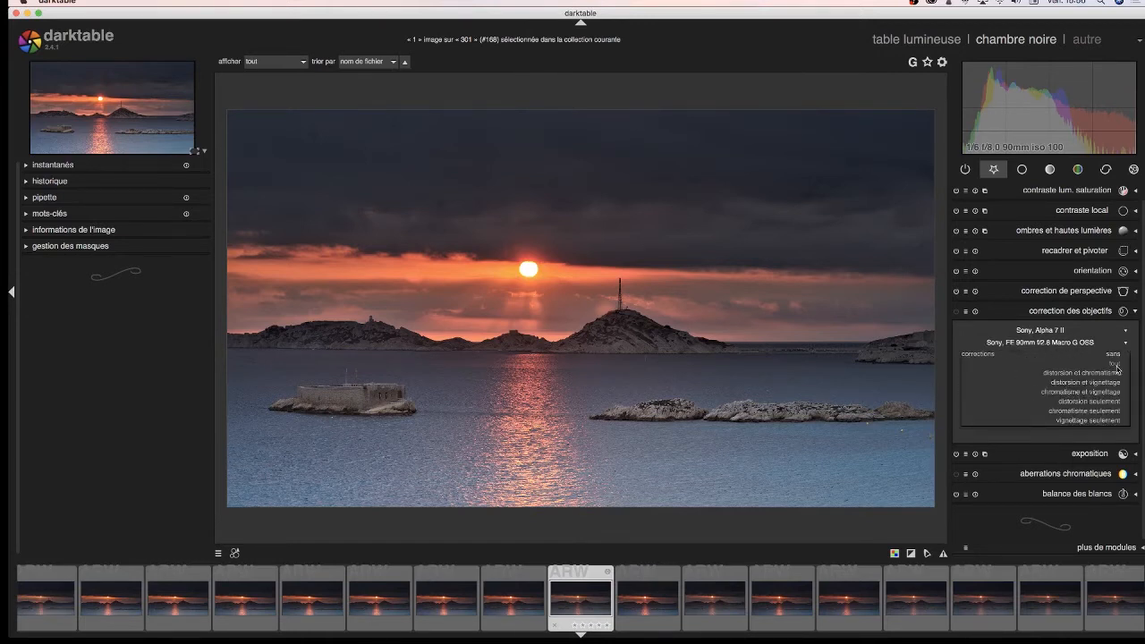
click(1116, 365)
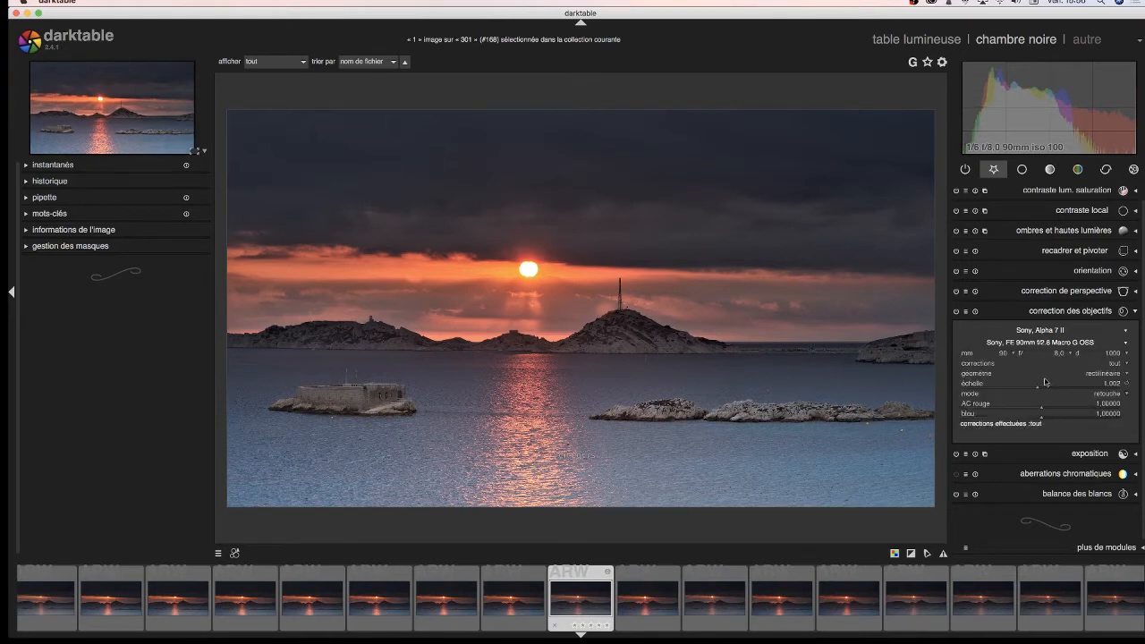
click(1109, 374)
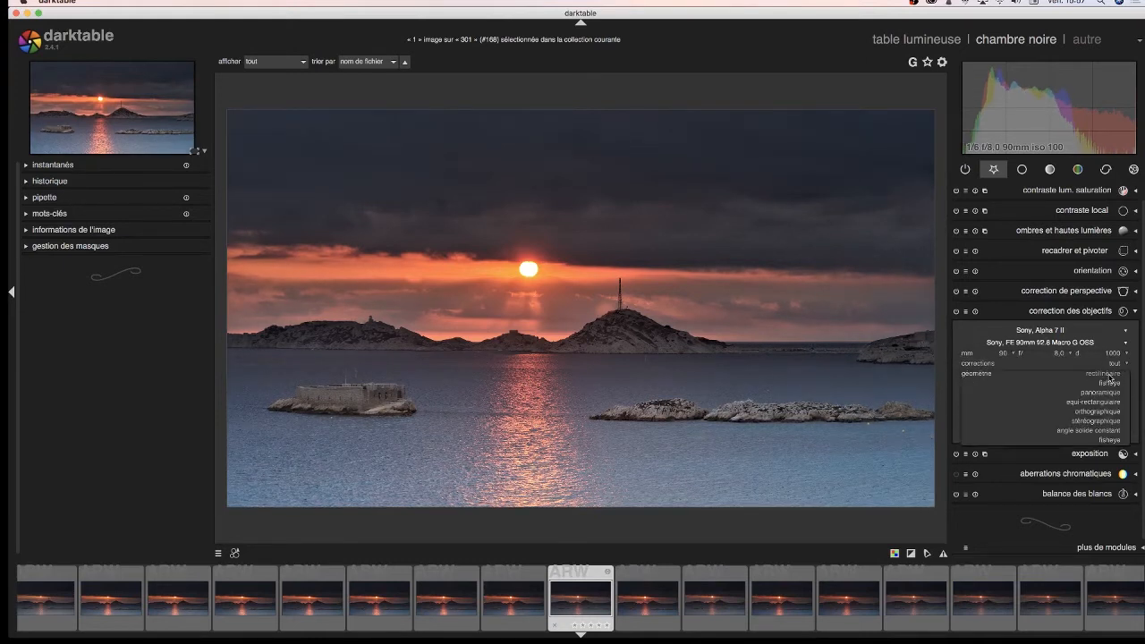
click(1109, 374)
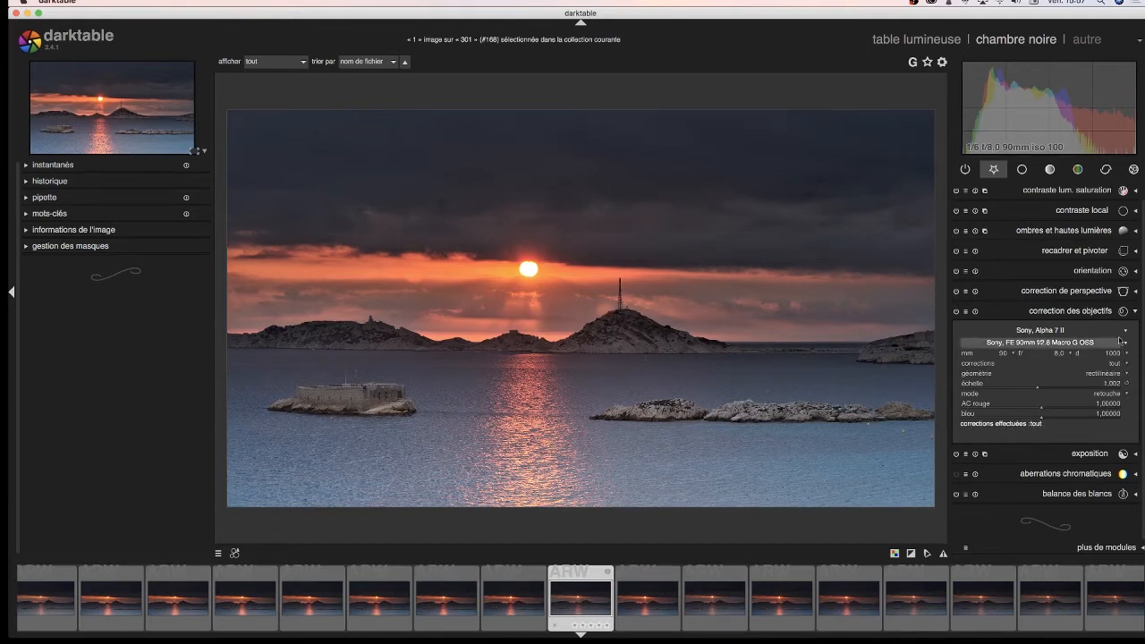
click(1090, 310)
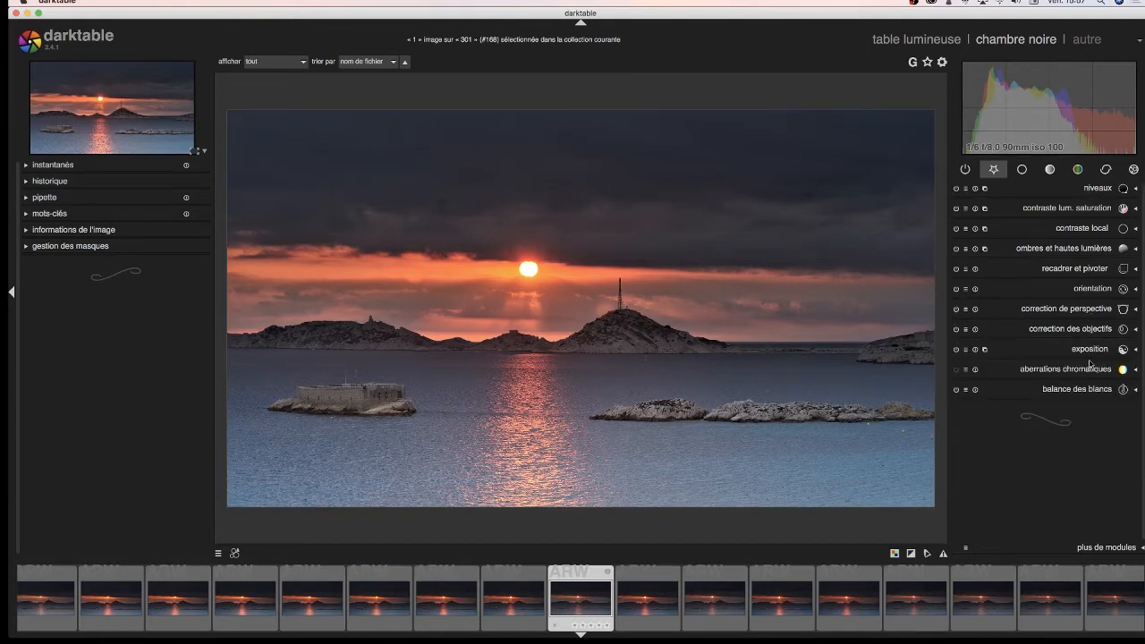
Step: In the exposure module, try several black levels (noir) and set the value to 0.0007
click(1093, 351)
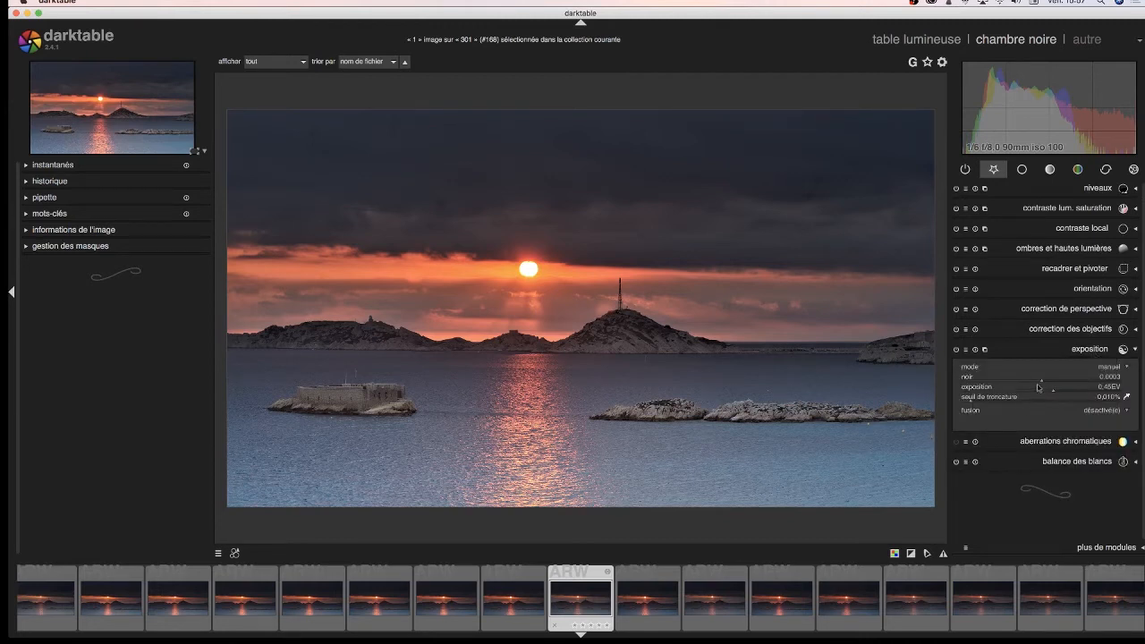
click(1045, 384)
drag(1045, 385, 1049, 384)
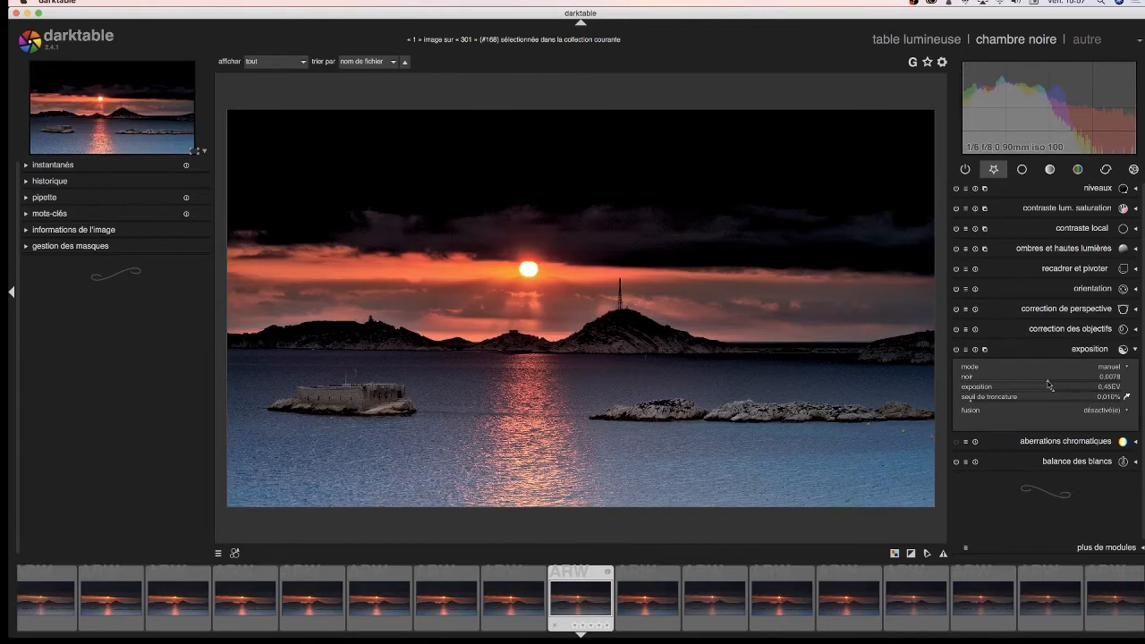
drag(1049, 385, 1046, 385)
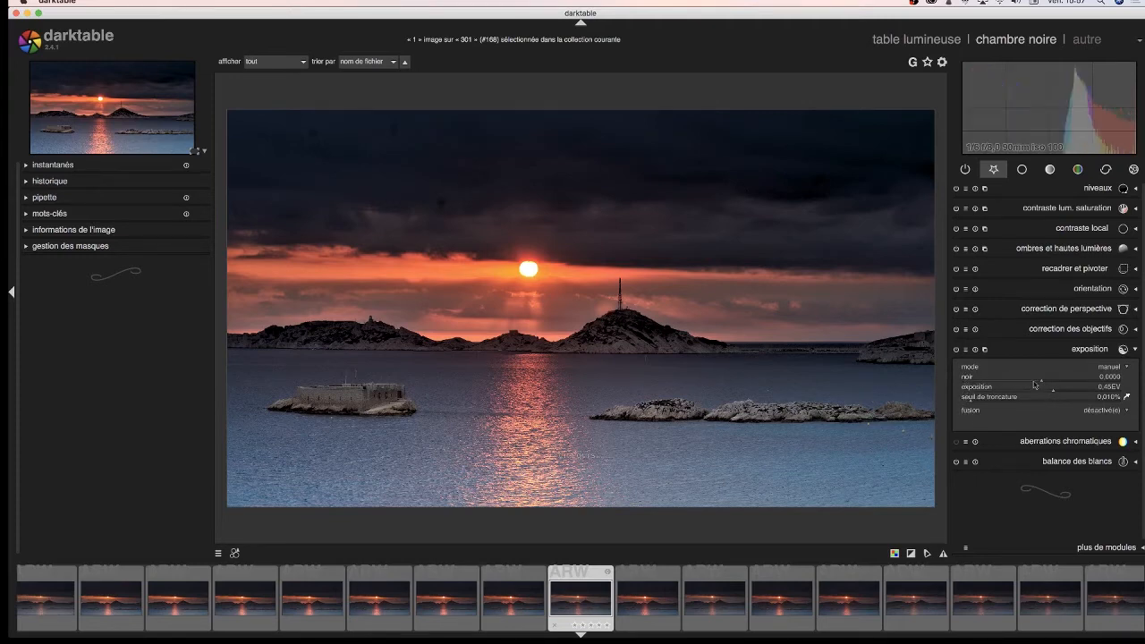
drag(1040, 381, 1041, 382)
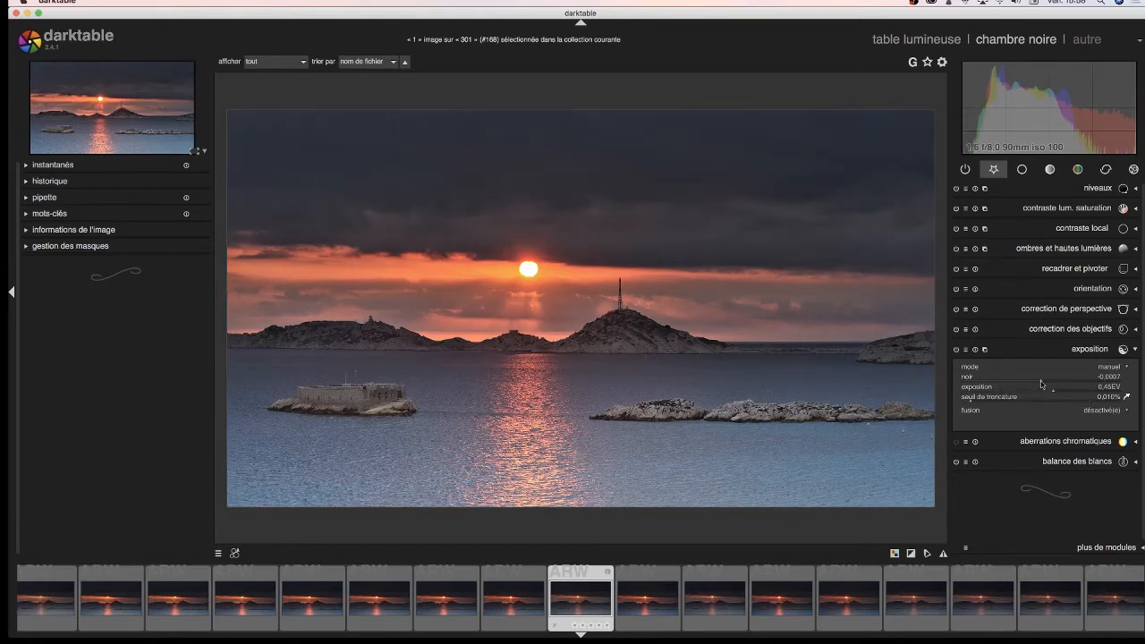
drag(1041, 384, 1042, 384)
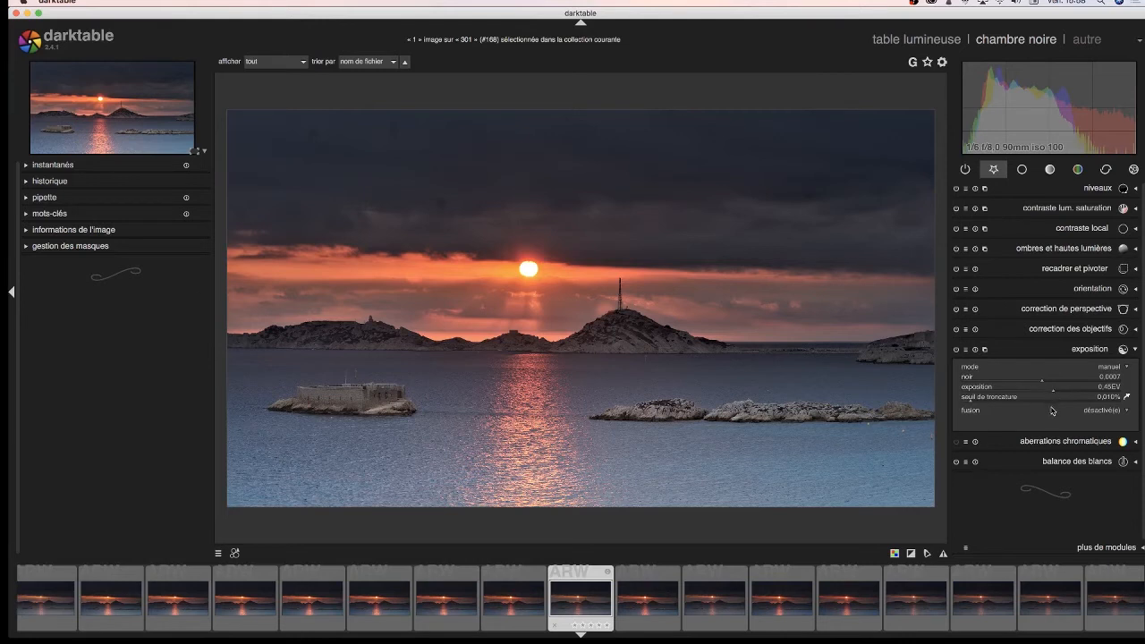
click(1136, 350)
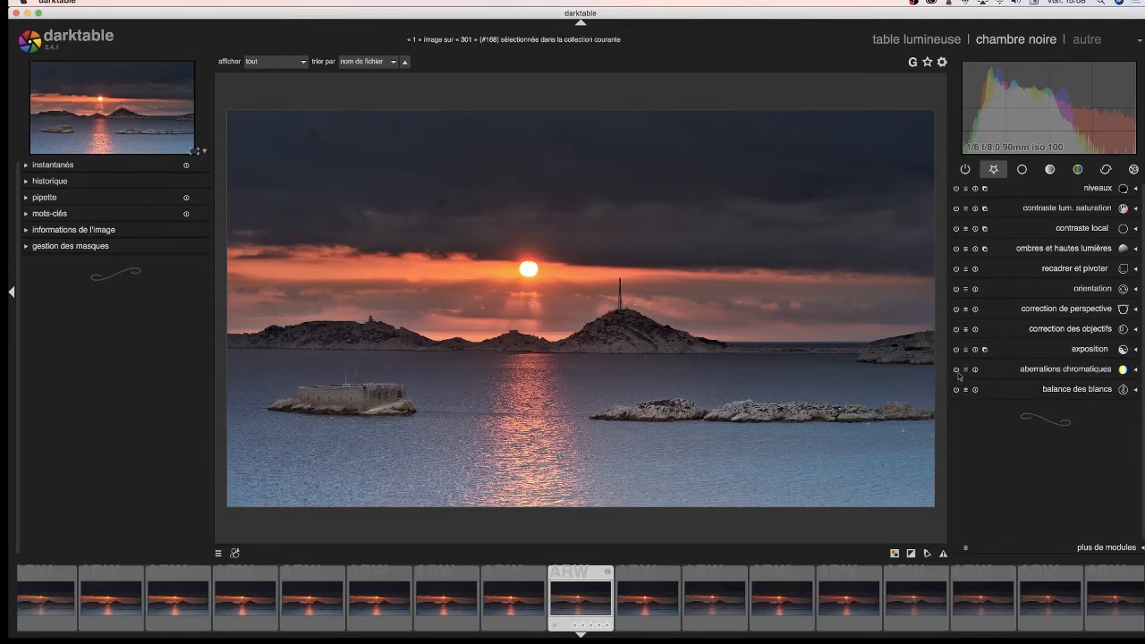
Step: Turn on automatic chromatic aberration correction (aberrations chromatiques)
click(1134, 369)
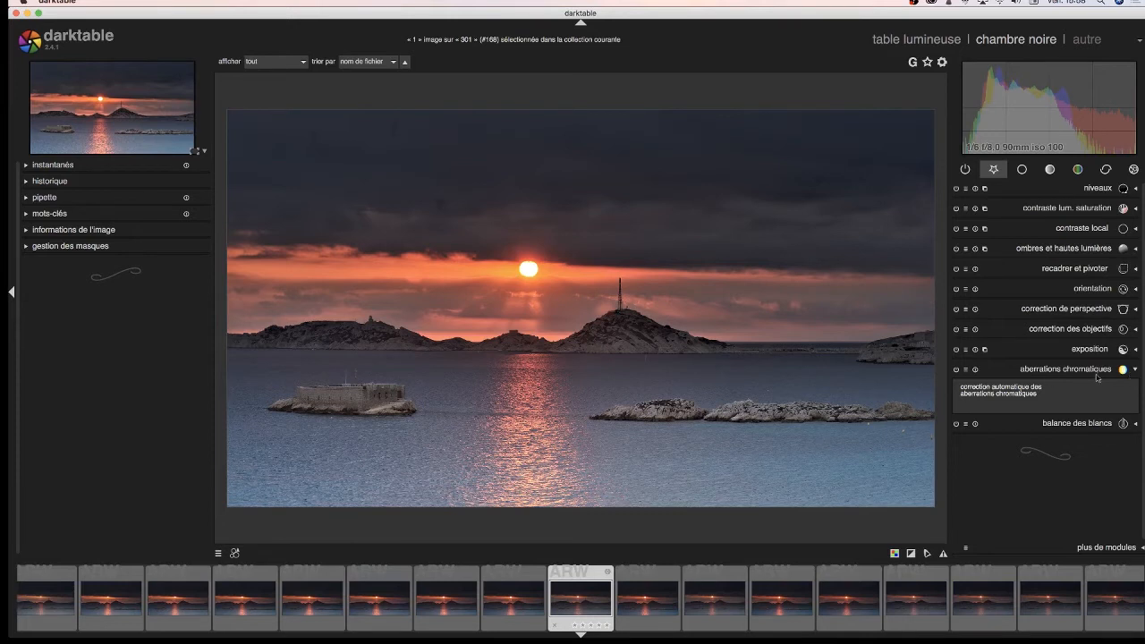
click(1134, 369)
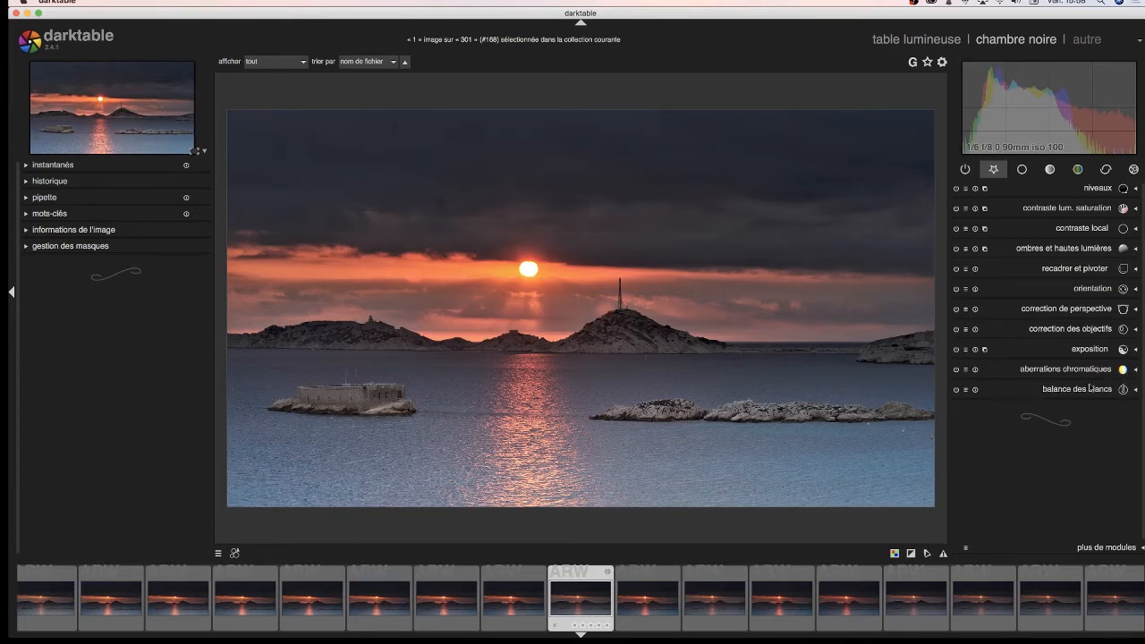
Step: In the white balance module (balance des blancs), raise the temperature slightly to warm the image
click(1087, 389)
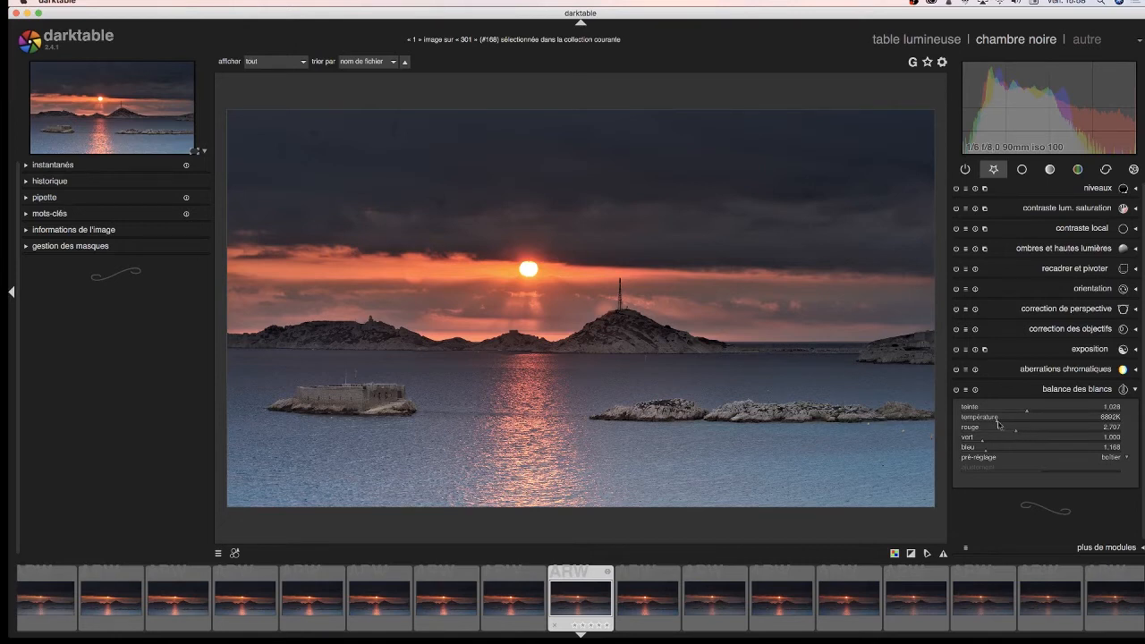
scroll(998, 422, up, 2)
scroll(998, 424, up, 1)
scroll(1000, 424, up, 2)
scroll(1000, 424, up, 2)
click(1135, 391)
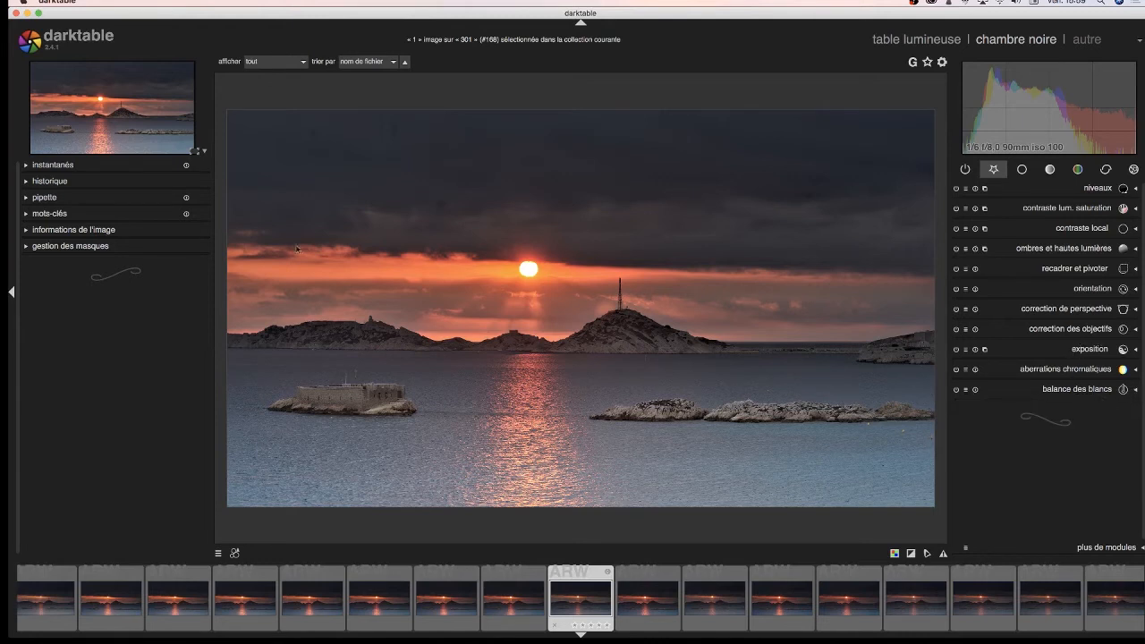
Step: Compare the original state in the history (historique) with the latest edit, and return to the latest state
click(27, 185)
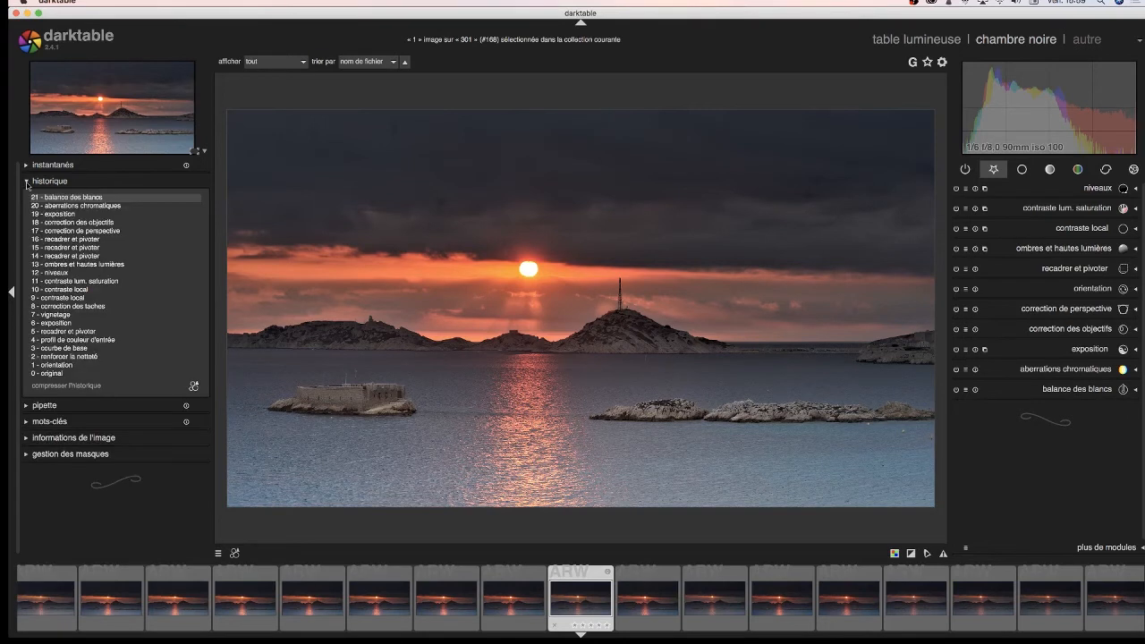
click(48, 374)
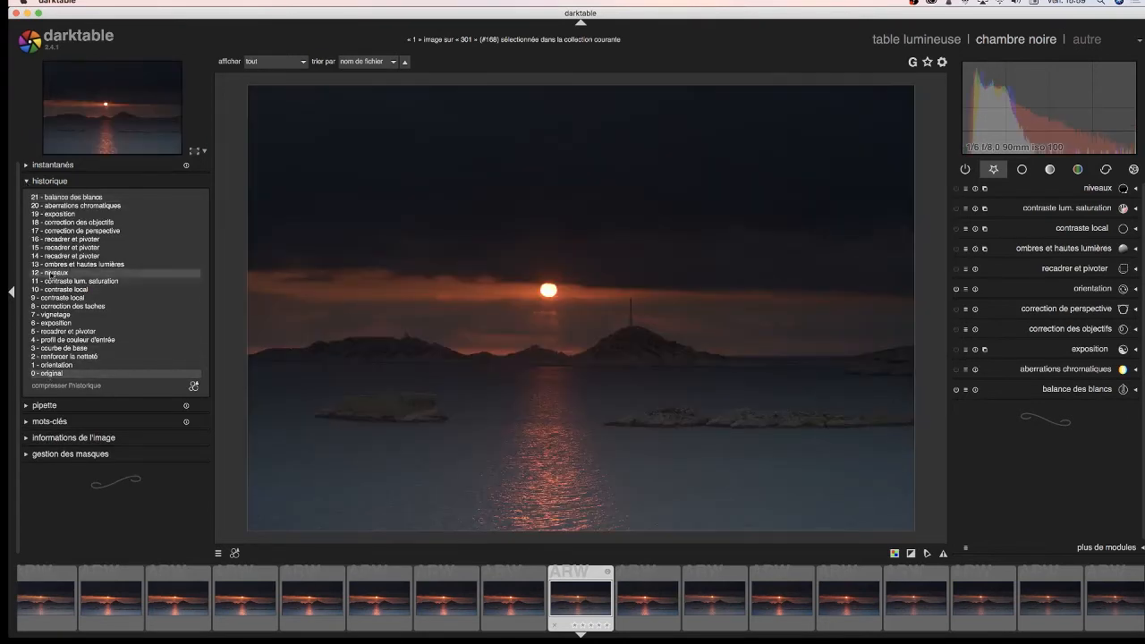
click(66, 200)
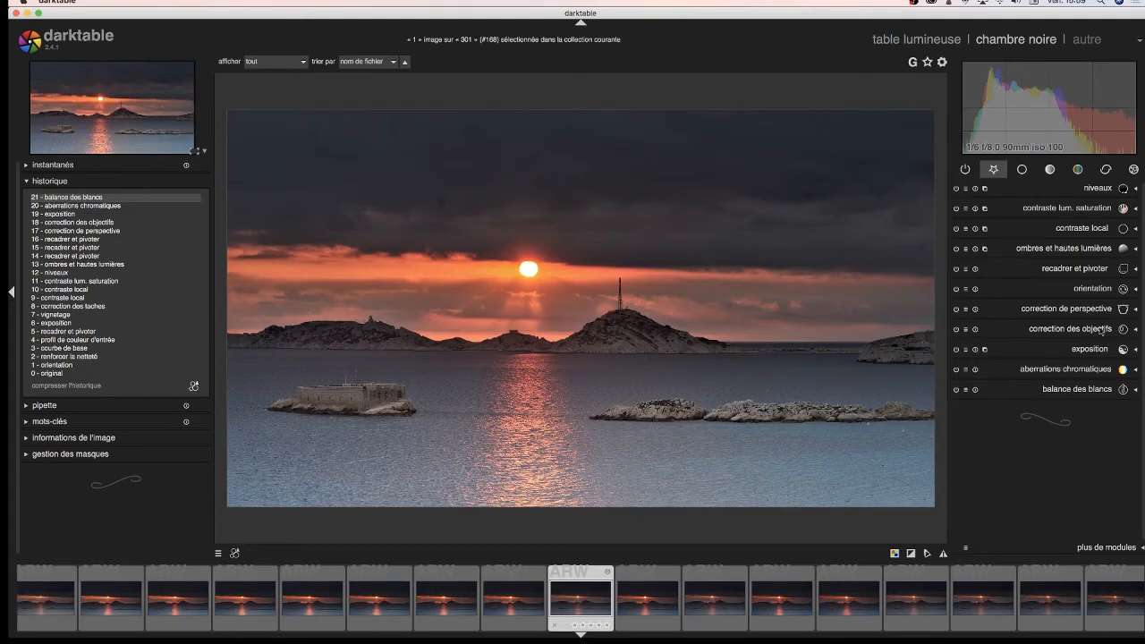
Step: In the local contrast module (contraste local), try uniform blending (fusion) and switch it to a drawn mask (masque dessiné)
click(1106, 231)
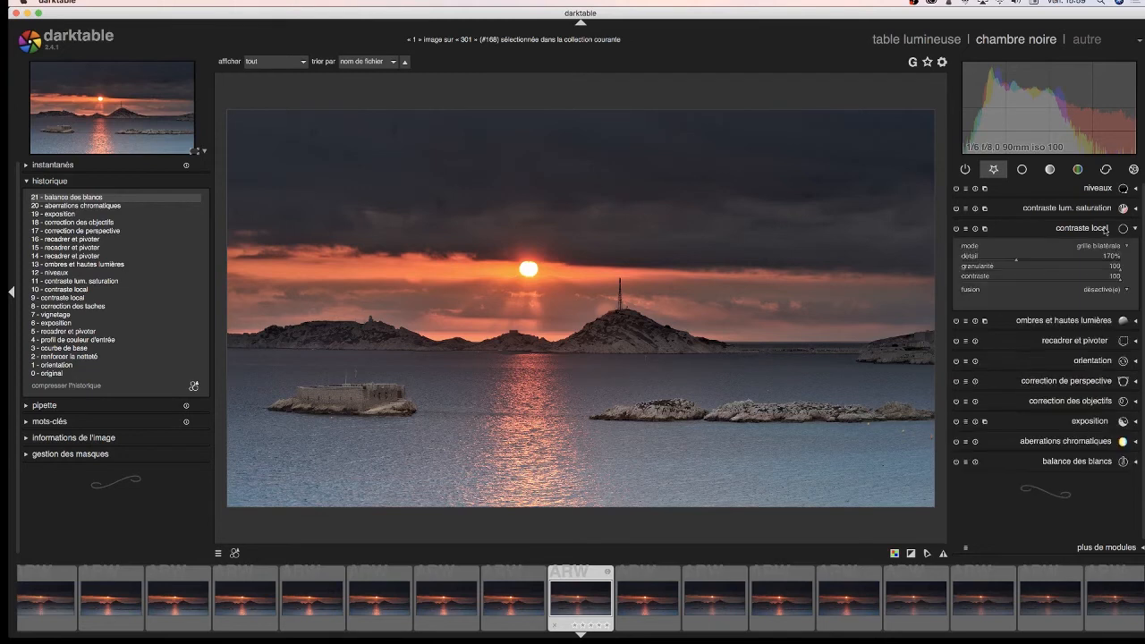
click(1108, 291)
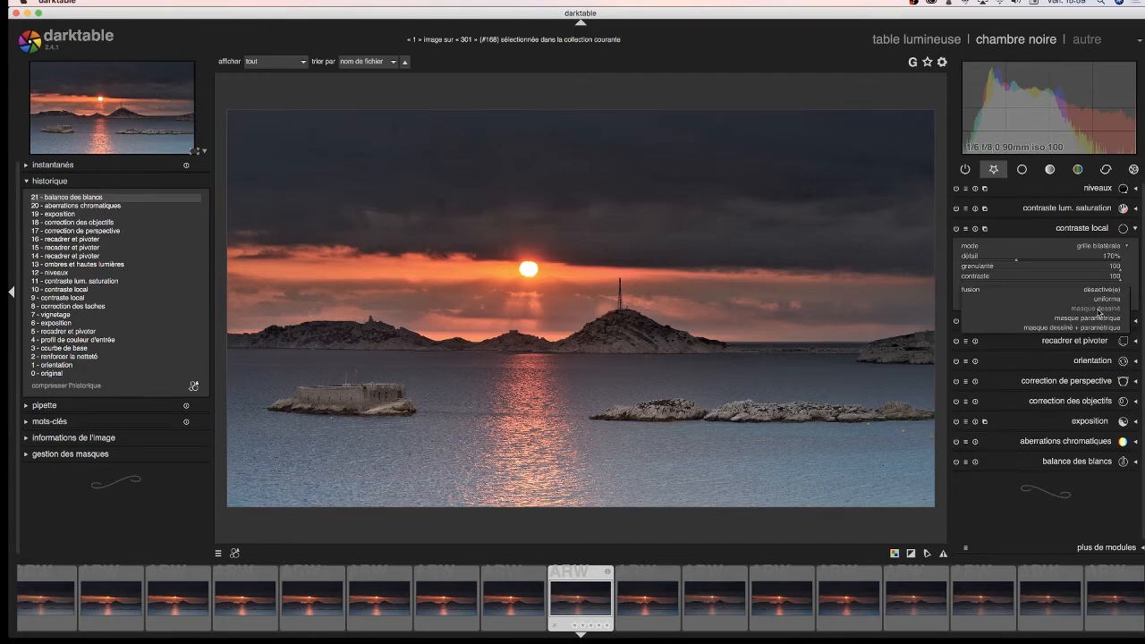
click(1108, 301)
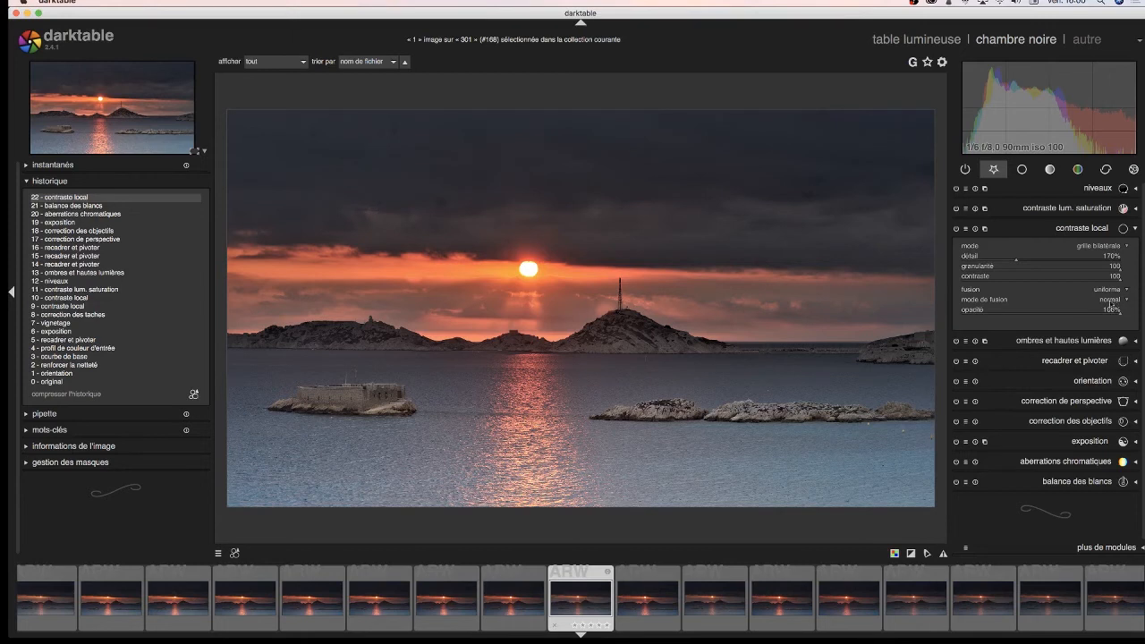
click(1118, 291)
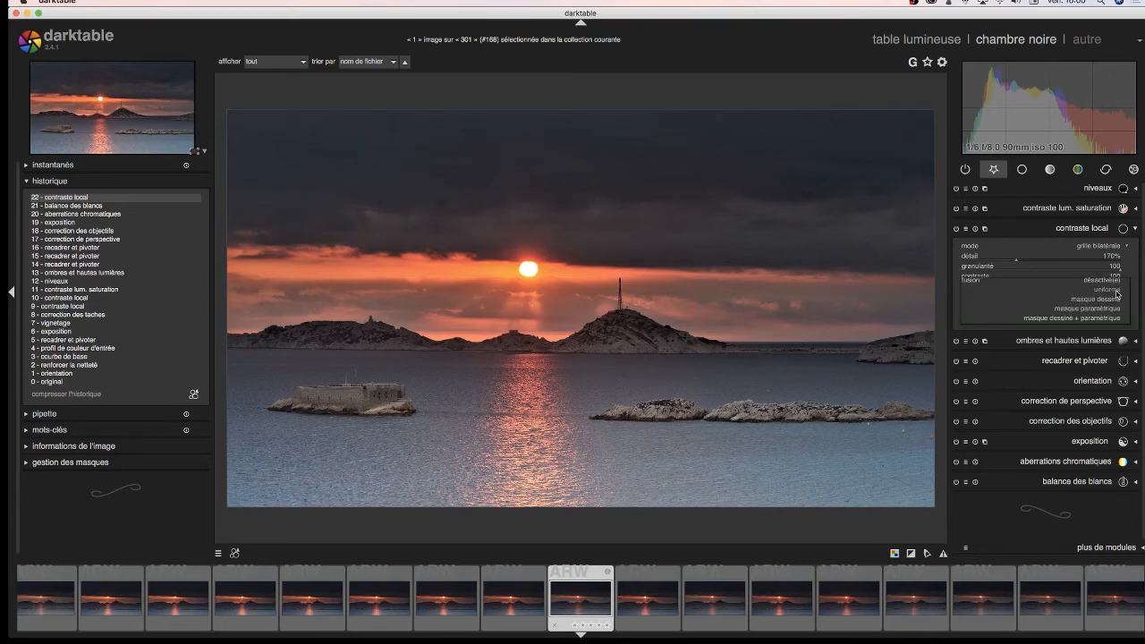
click(1117, 292)
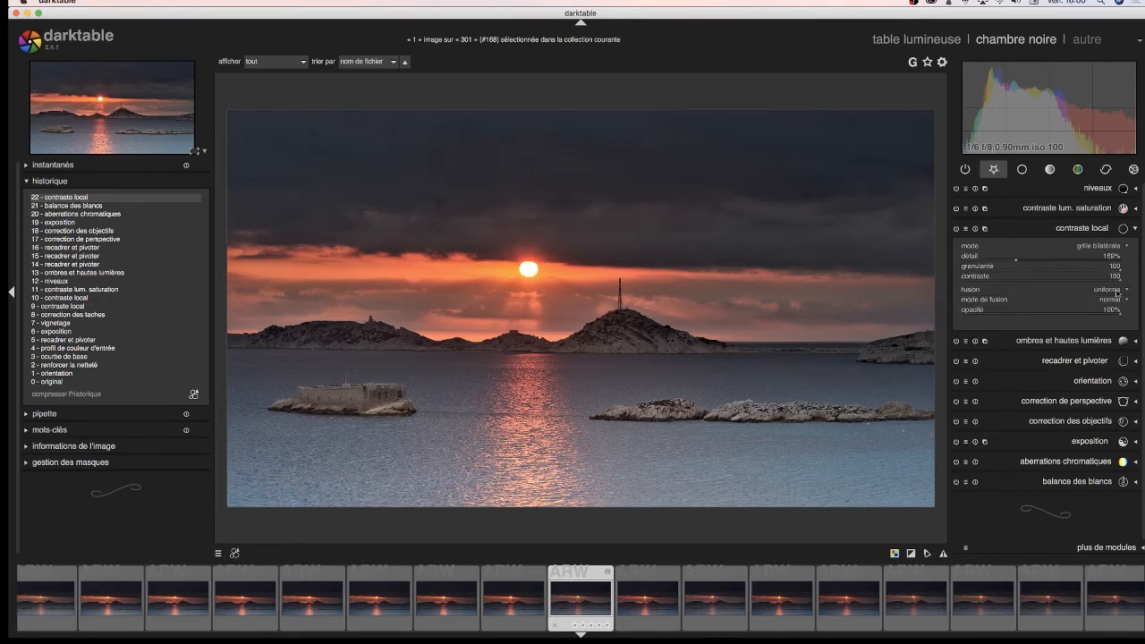
click(1123, 295)
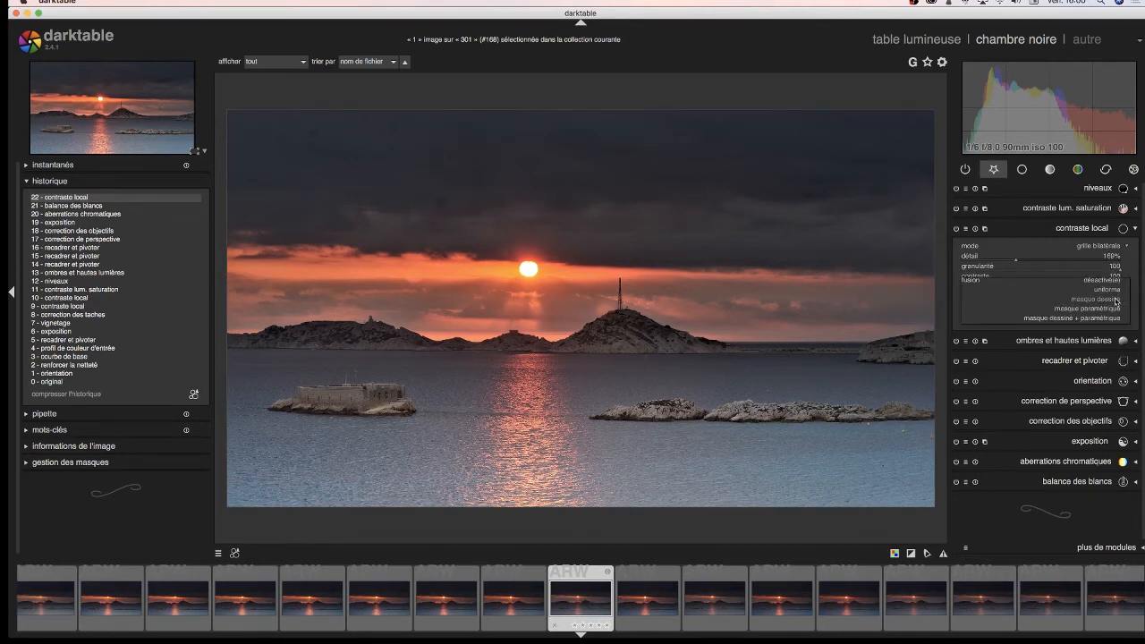
click(1116, 300)
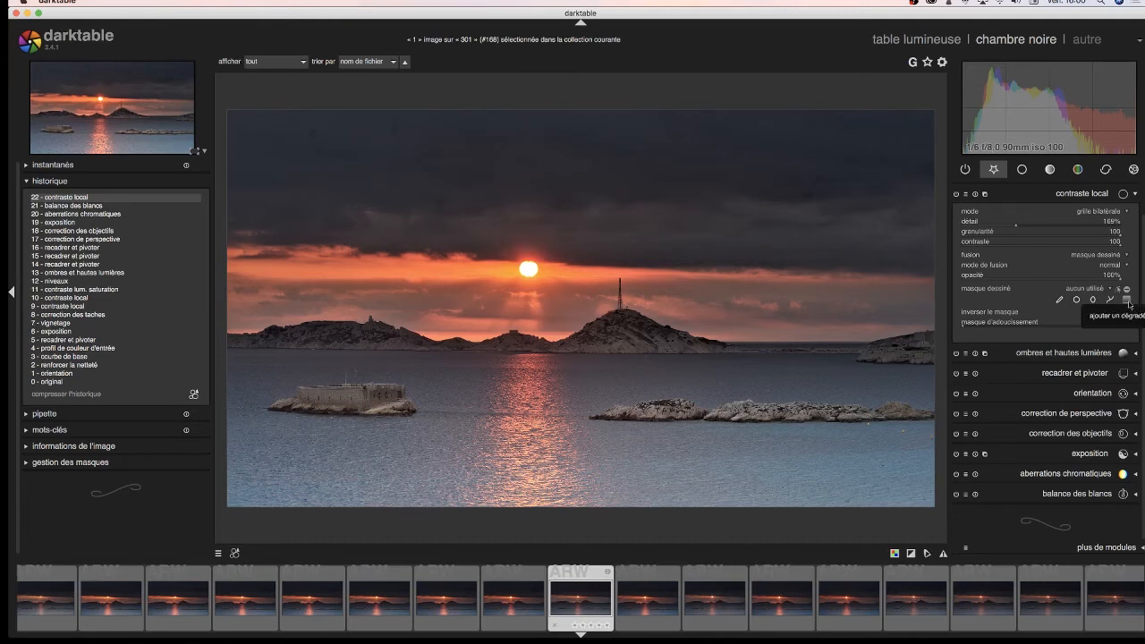
Step: Add a gradient mask to the local contrast and place it across the lower cloud edge near the sun, tilted slightly to follow it
click(1127, 301)
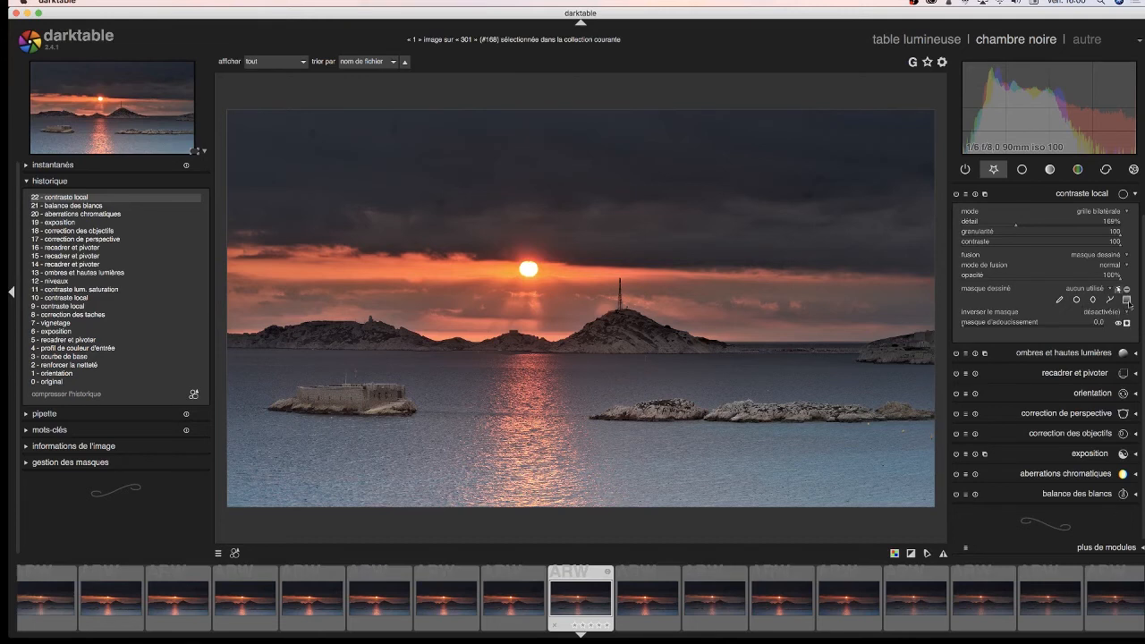
click(565, 120)
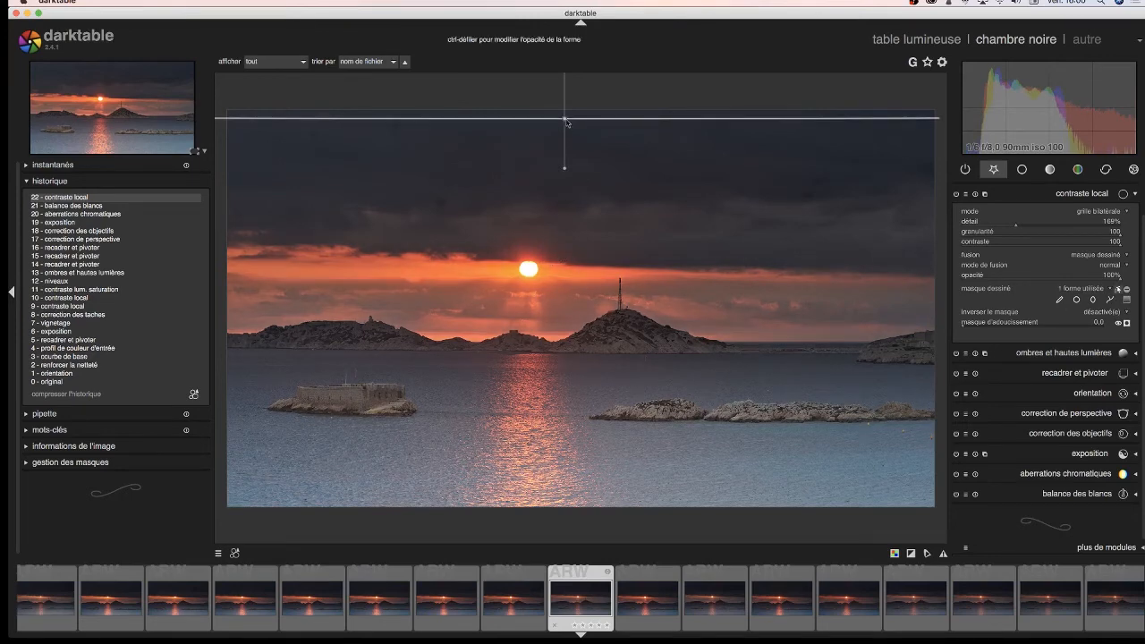
drag(565, 119, 577, 257)
drag(577, 208, 579, 208)
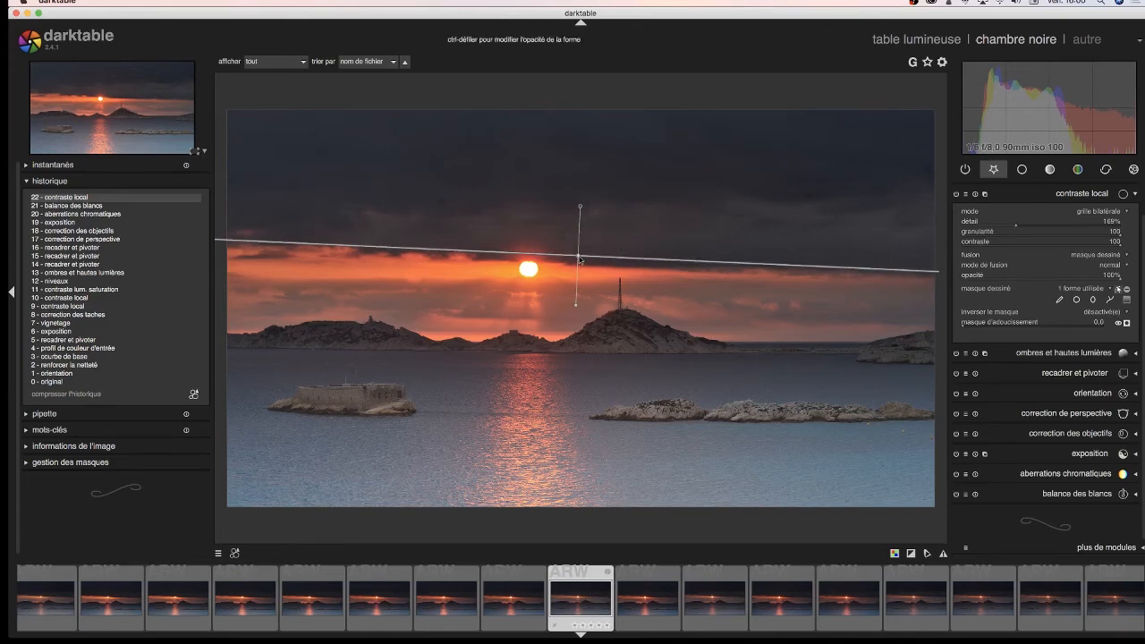
drag(578, 260, 577, 261)
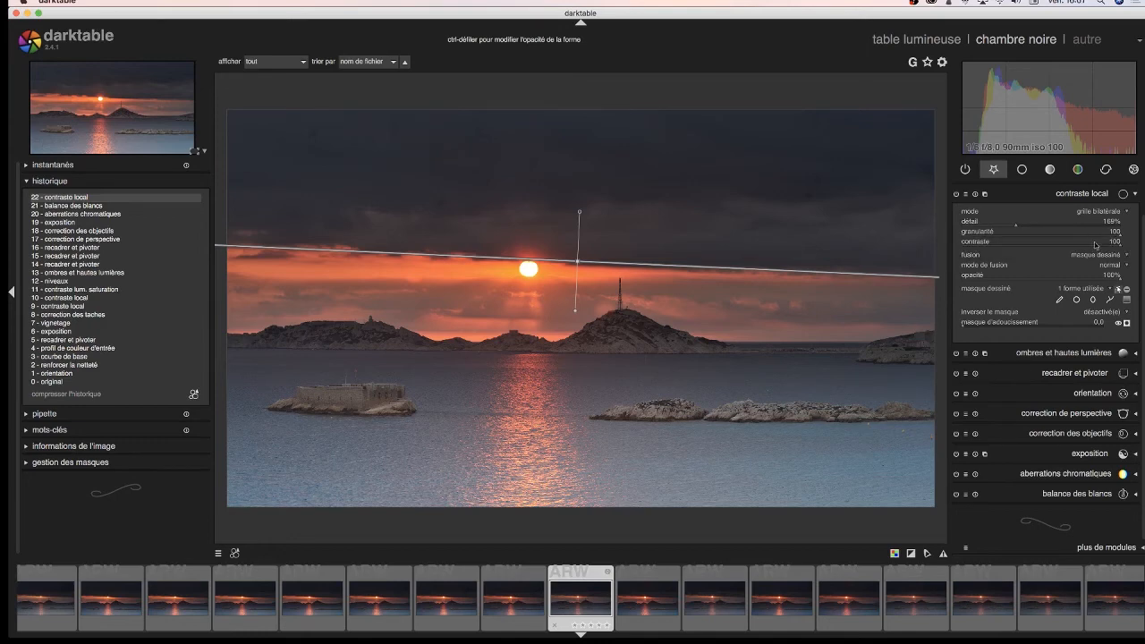
Step: Set the local contrast detail (détail) to 223% and collapse the module
drag(1017, 228, 1033, 228)
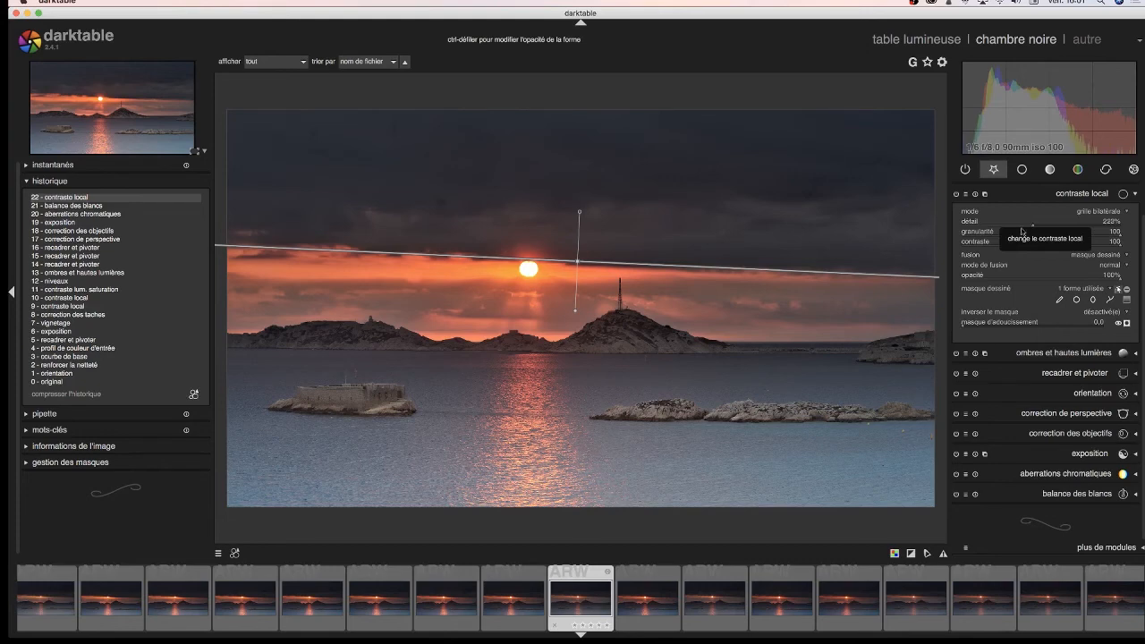
scroll(1141, 198, up, 1)
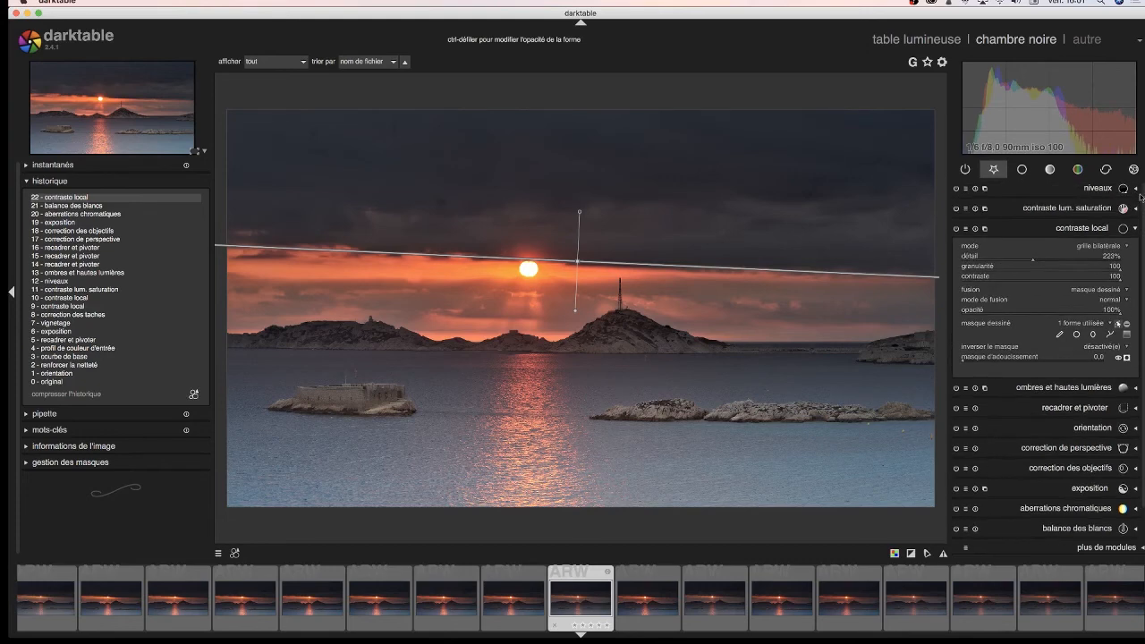
click(1135, 229)
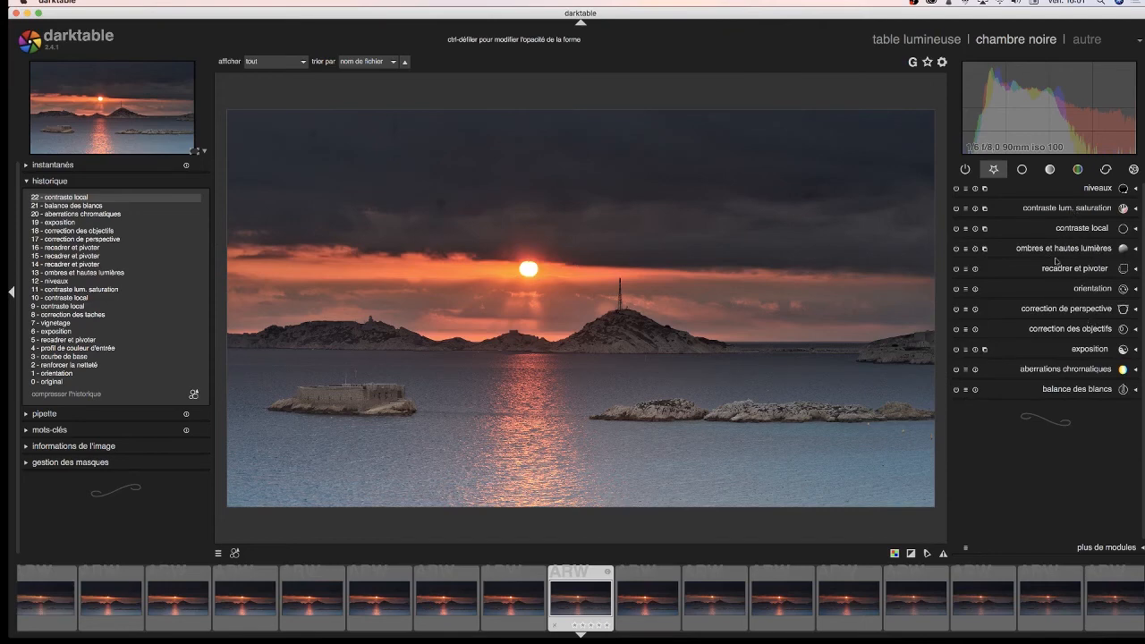
Step: In the levels module (niveaux), set blending to a drawn mask (masque dessiné) and place a slightly tilted gradient along the lower cloud edge
click(1100, 189)
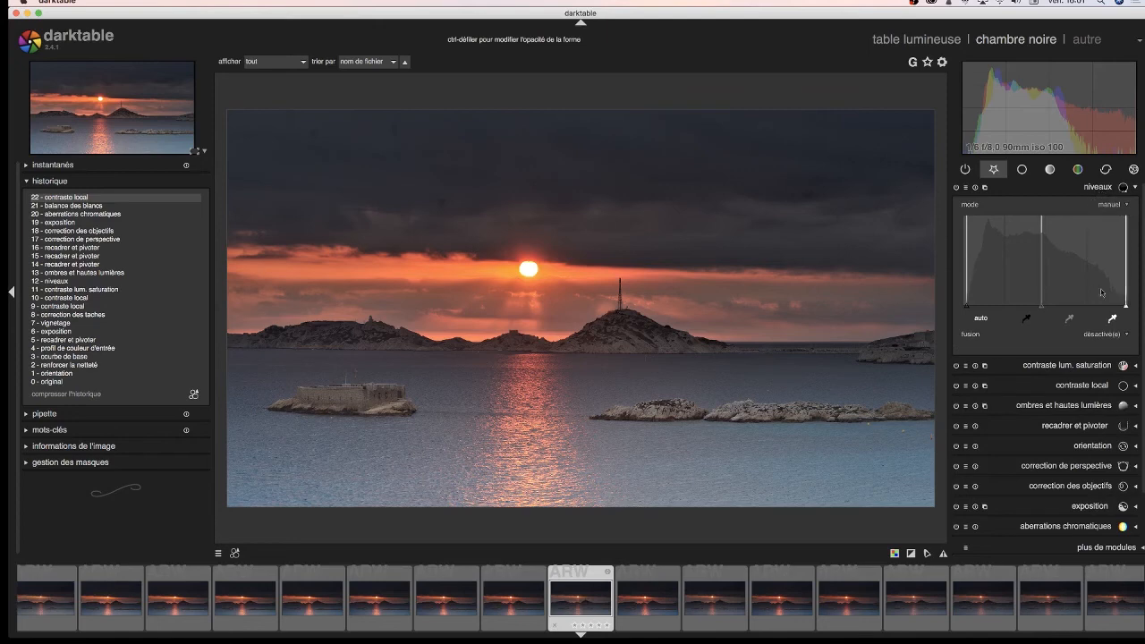
click(1127, 336)
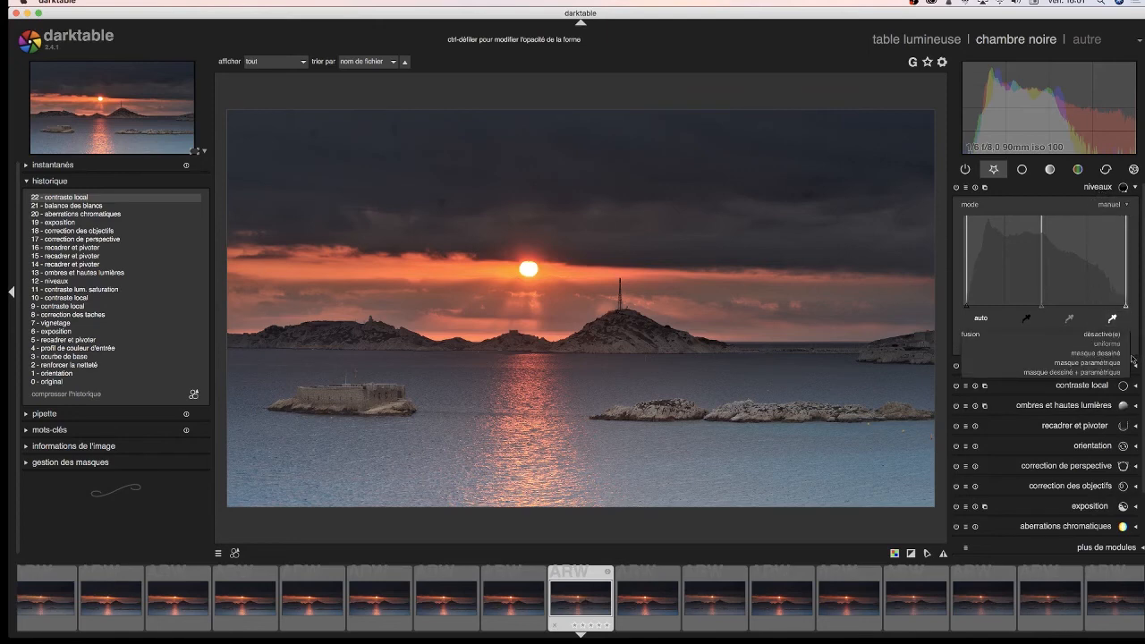
click(1107, 359)
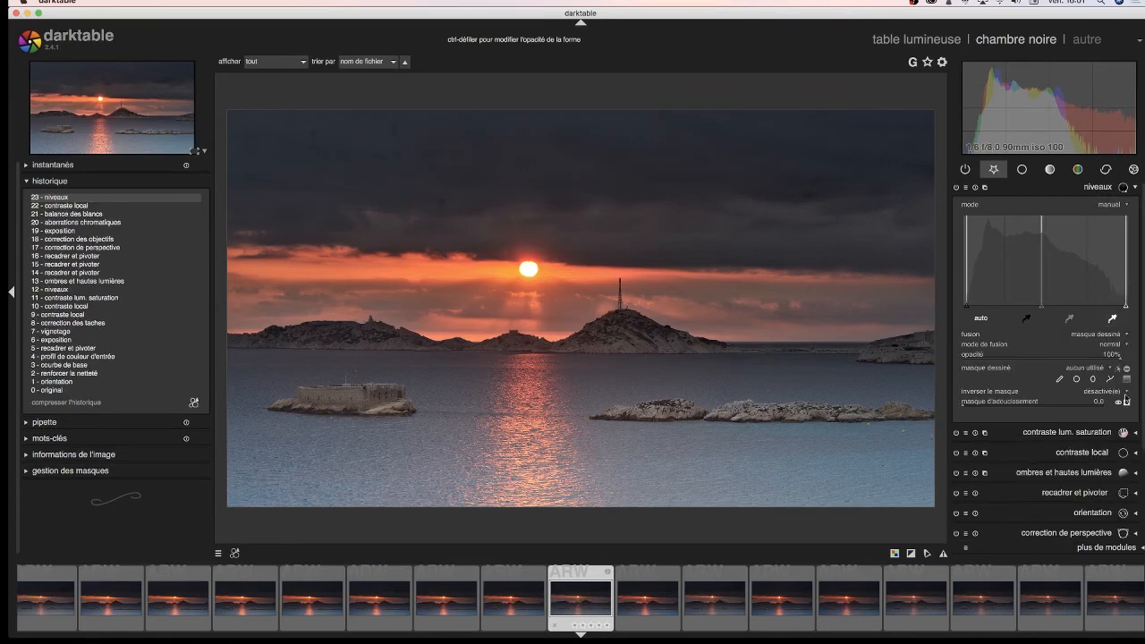
click(558, 118)
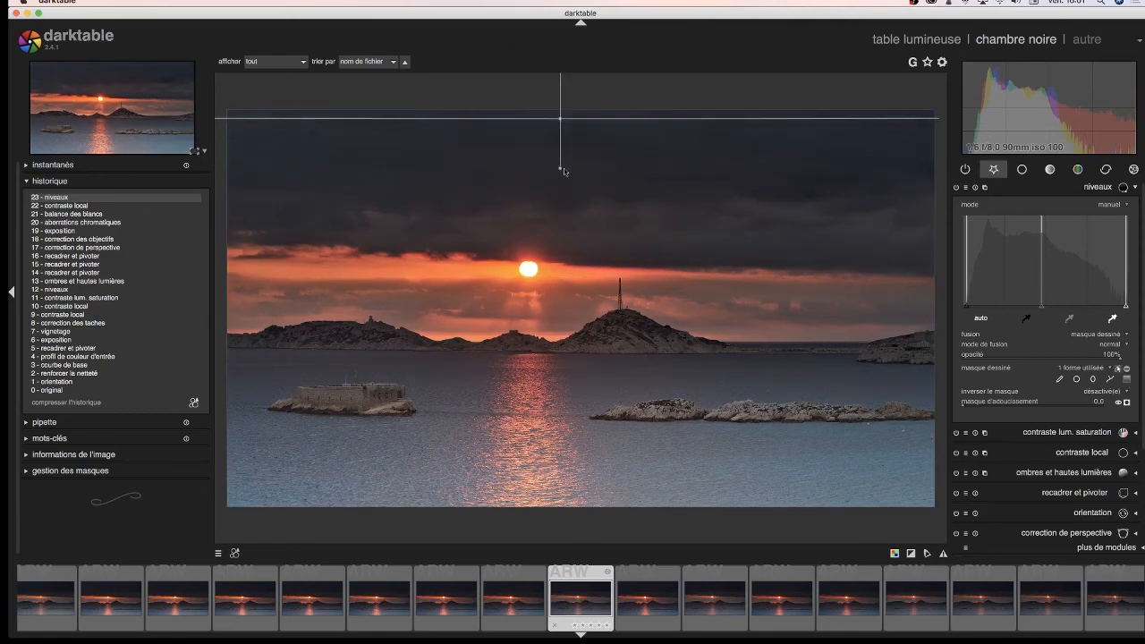
drag(559, 119, 542, 257)
drag(554, 213, 546, 207)
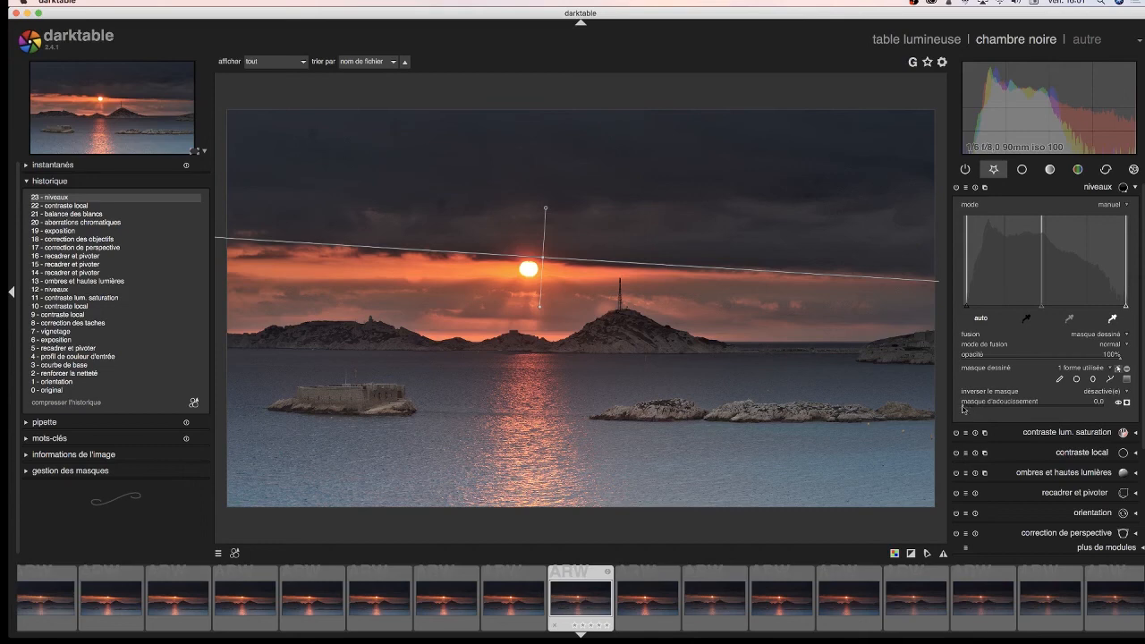
Step: Soften the levels mask (masque d'adoucissement) to about half its range and raise the black point slightly to darken the sky
drag(963, 408, 1045, 393)
drag(967, 307, 975, 307)
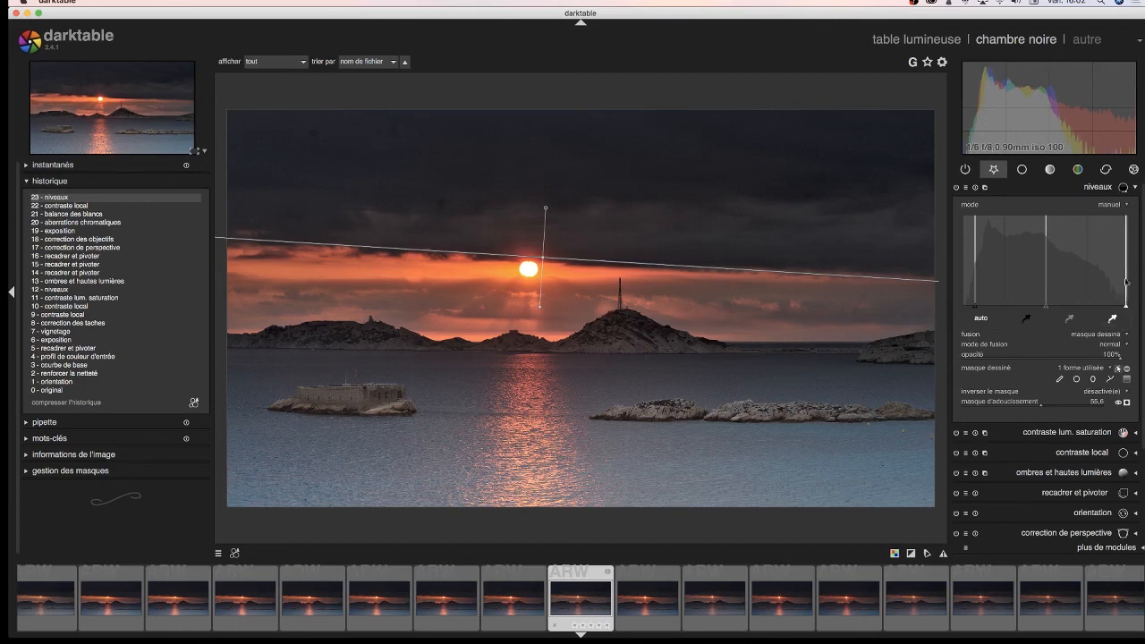
click(1101, 189)
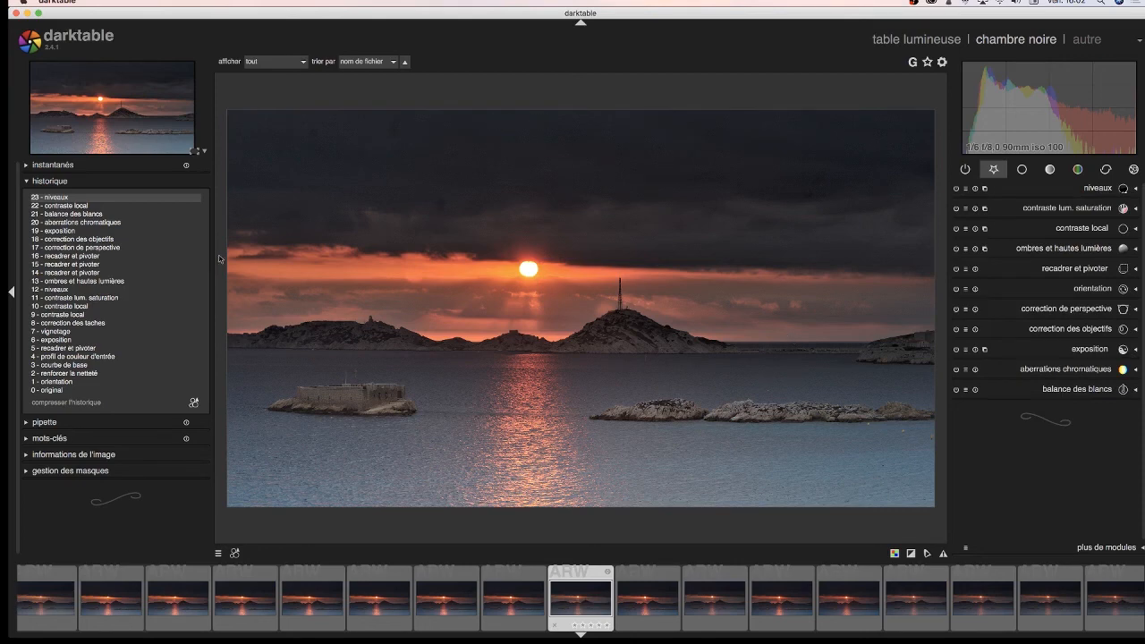
Step: View the original state in the history (historique) and go back to the latest levels (niveaux) edit
click(49, 391)
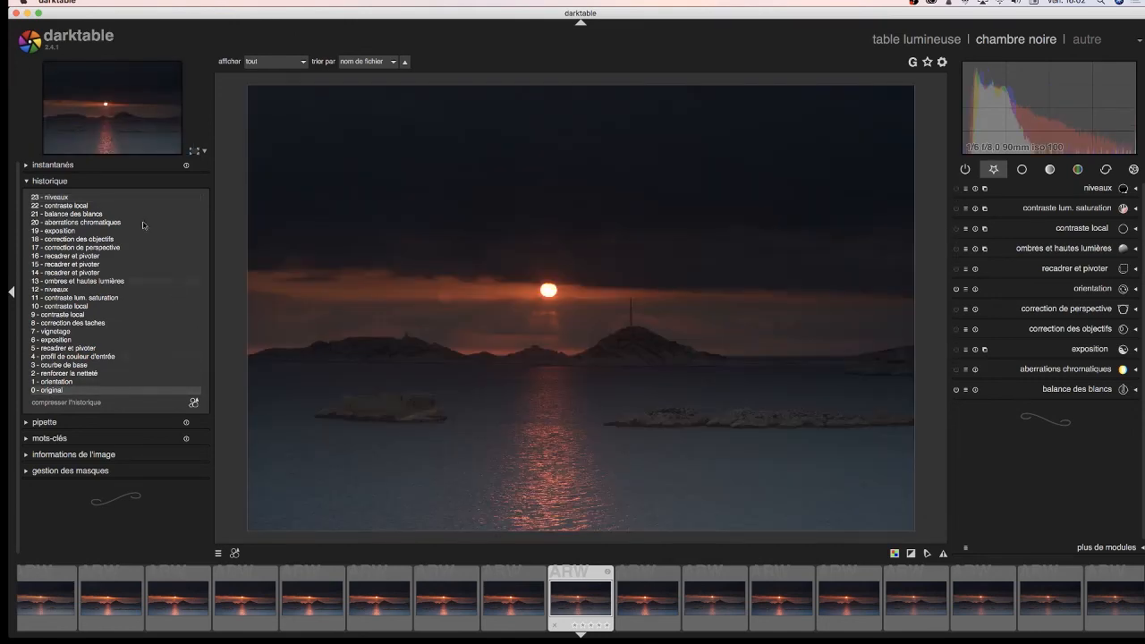
click(53, 197)
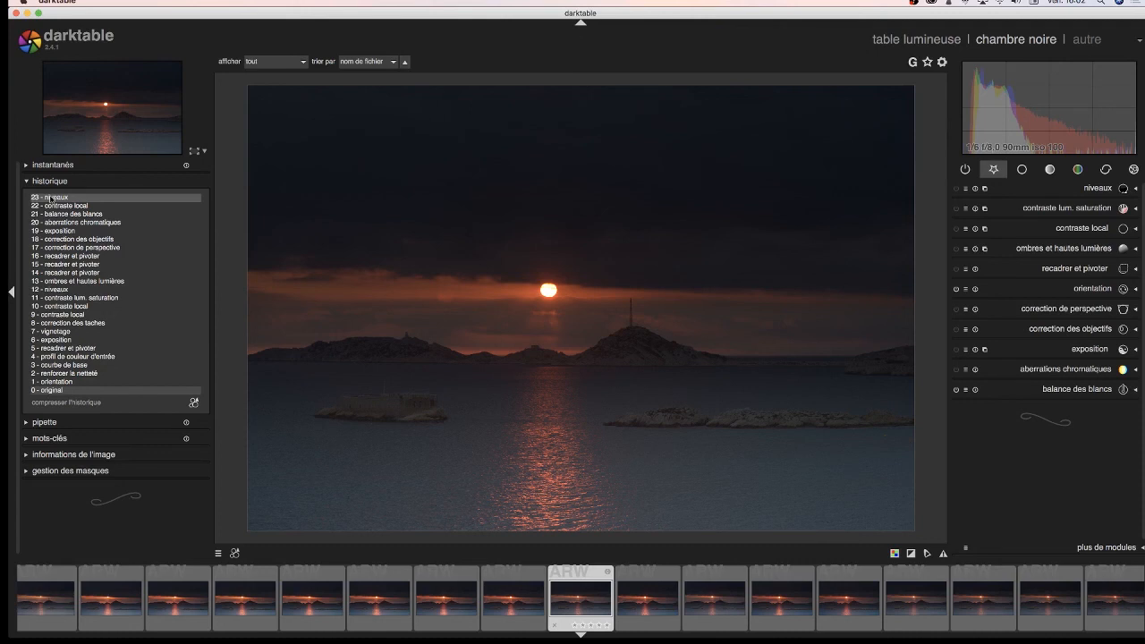